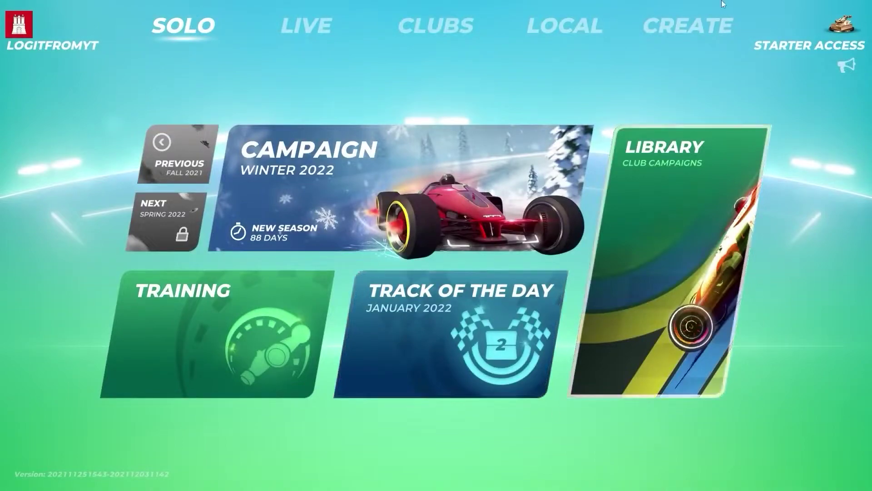
- Reveal Trackmania's top overlay bar on the Solo main menu to reach the settings gear
{"action": "mouse_move", "coordinate": [723, 4]}
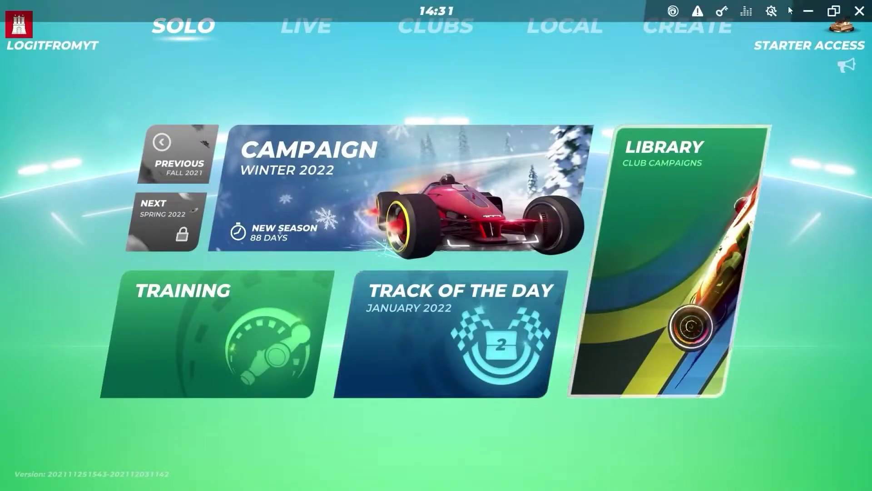
{"action": "left_click", "coordinate": [772, 12]}
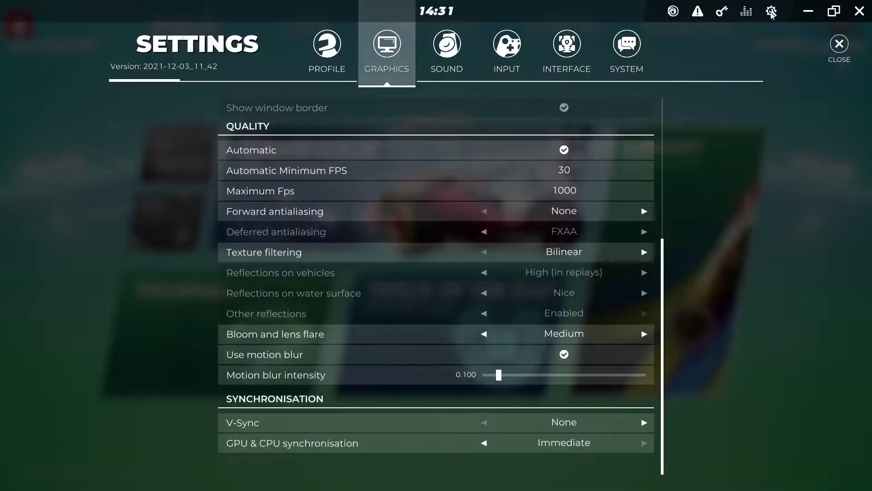
{"action": "left_click", "coordinate": [386, 51]}
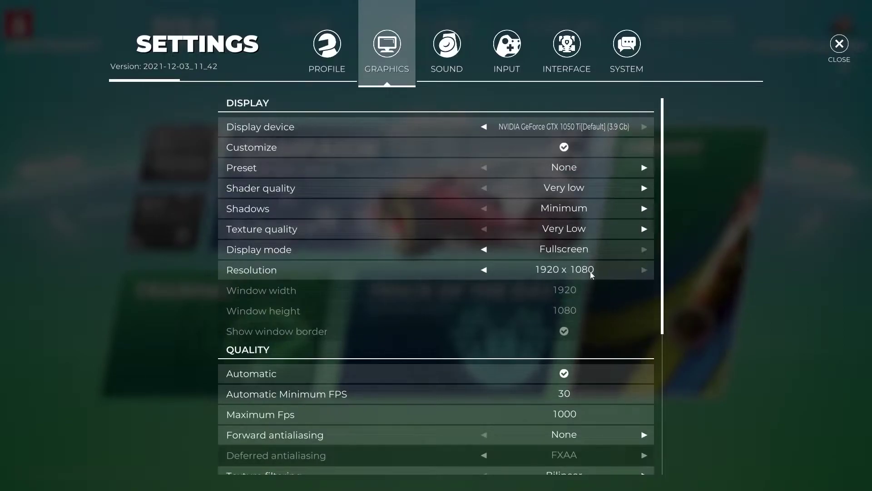
{"action": "scroll", "coordinate": [590, 273], "scroll_direction": "down", "scroll_amount": 5}
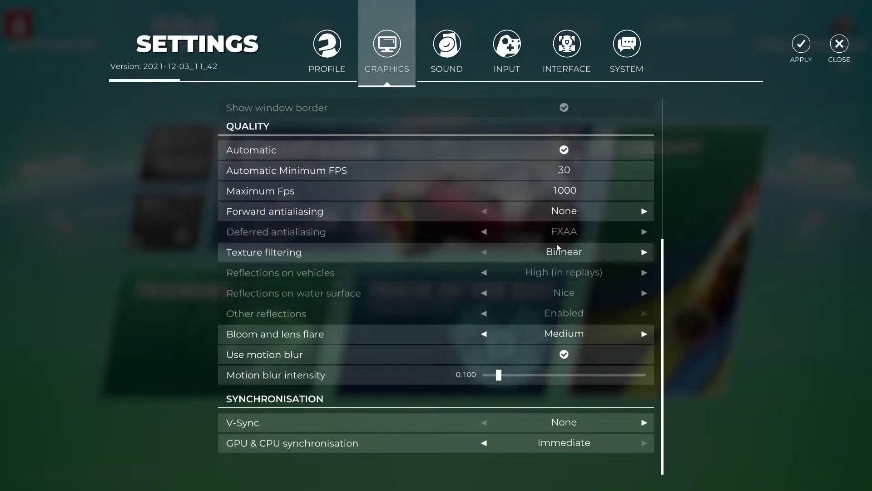
- Change Bloom and lens flare to None and untick Use motion blur in Graphics settings
{"action": "left_click", "coordinate": [484, 334]}
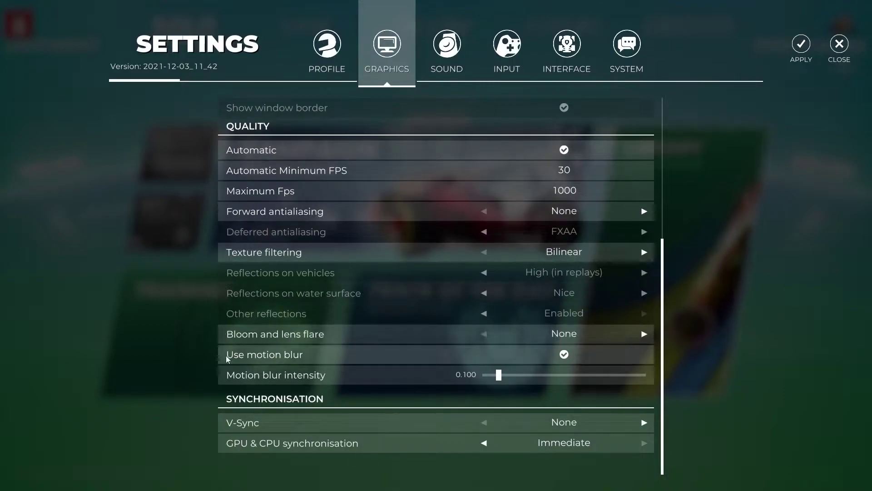
{"action": "left_click", "coordinate": [554, 357]}
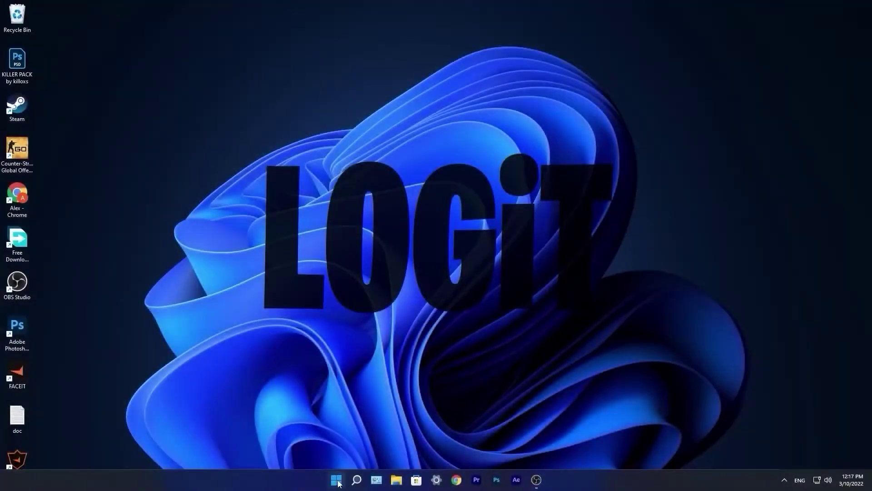
- Install the pending malware removal update in Windows Update, check for new updates, then close Settings
{"action": "left_click", "coordinate": [337, 480]}
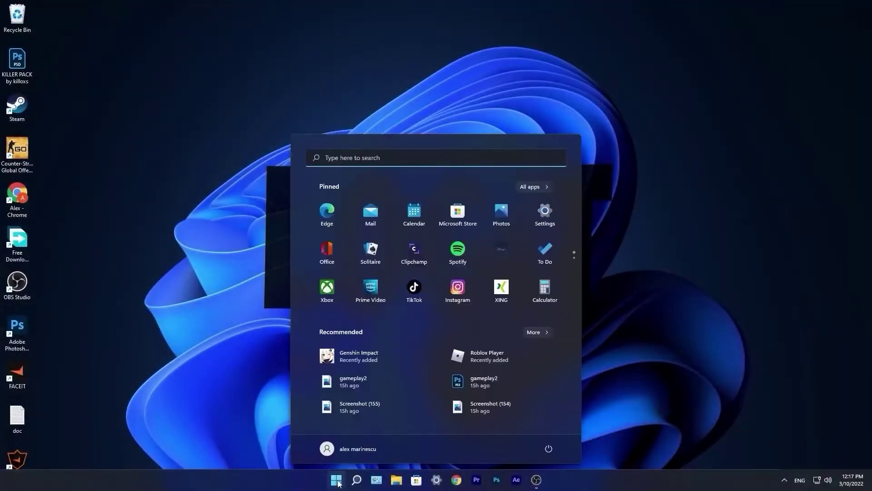
{"action": "left_click", "coordinate": [544, 213]}
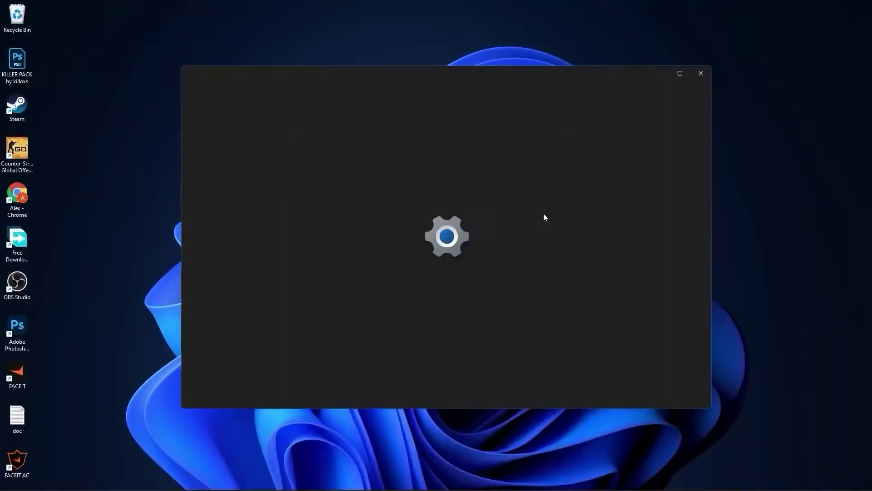
{"action": "left_click", "coordinate": [242, 345]}
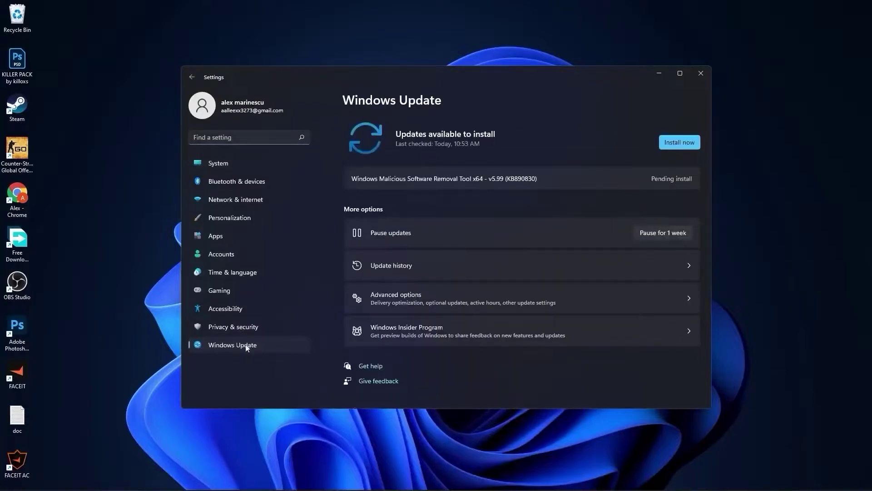
{"action": "left_click", "coordinate": [680, 144]}
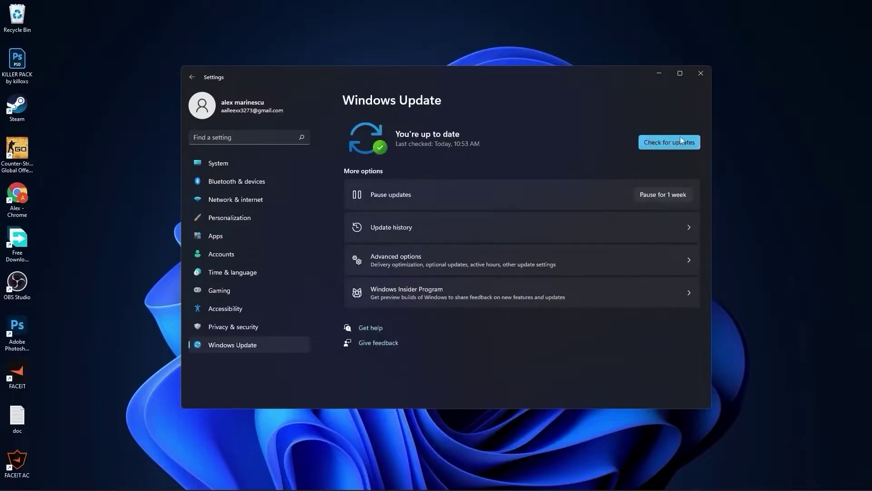
{"action": "left_click", "coordinate": [667, 145]}
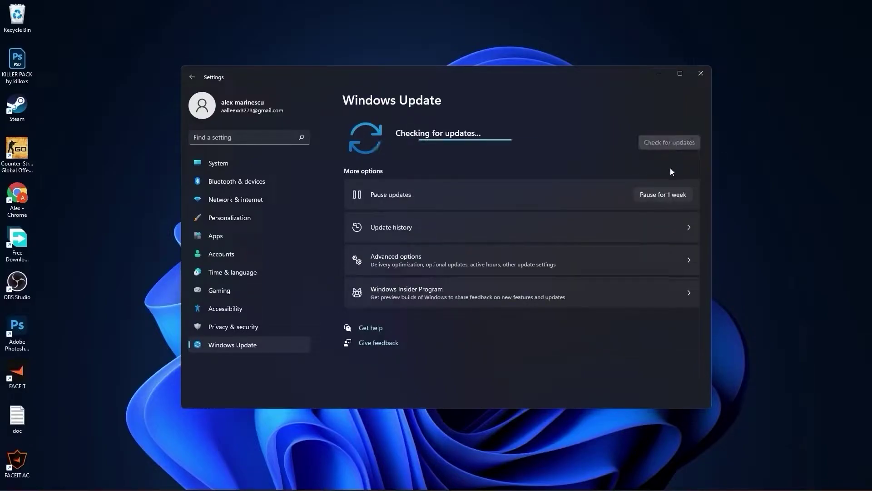
{"action": "left_click", "coordinate": [702, 73]}
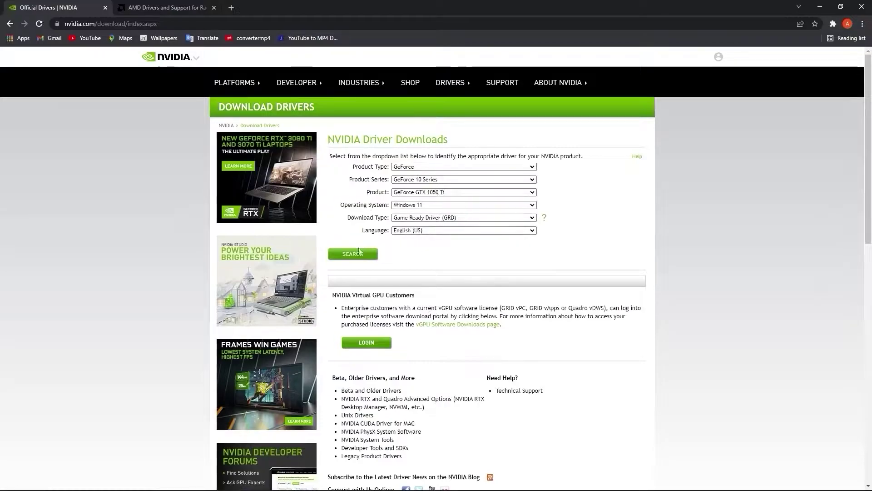
- Search for the GTX 1050 Ti Windows 11 driver and download Game Ready Driver 511.79 (786.72 MB)
{"action": "left_click", "coordinate": [353, 255]}
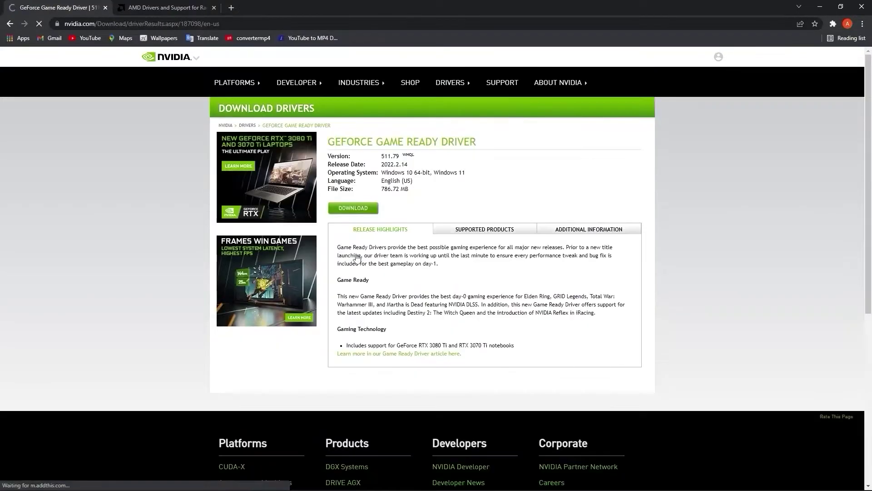
{"action": "left_click", "coordinate": [353, 209]}
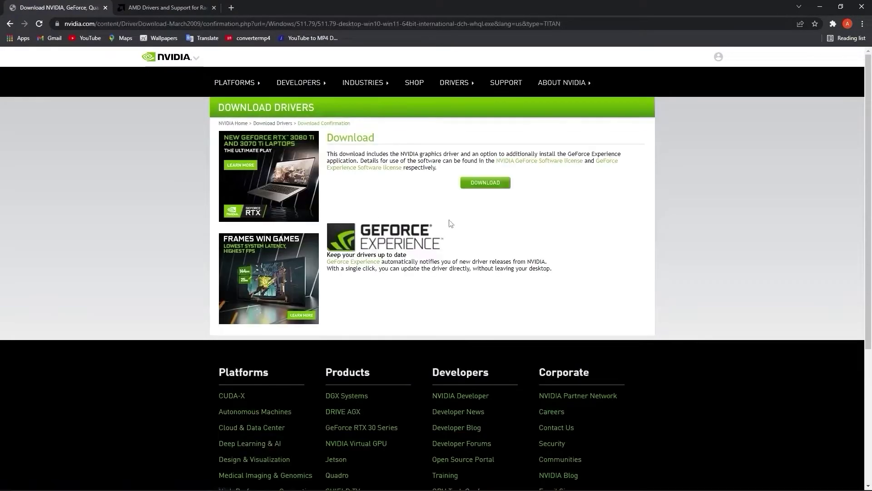
{"action": "left_click", "coordinate": [485, 183]}
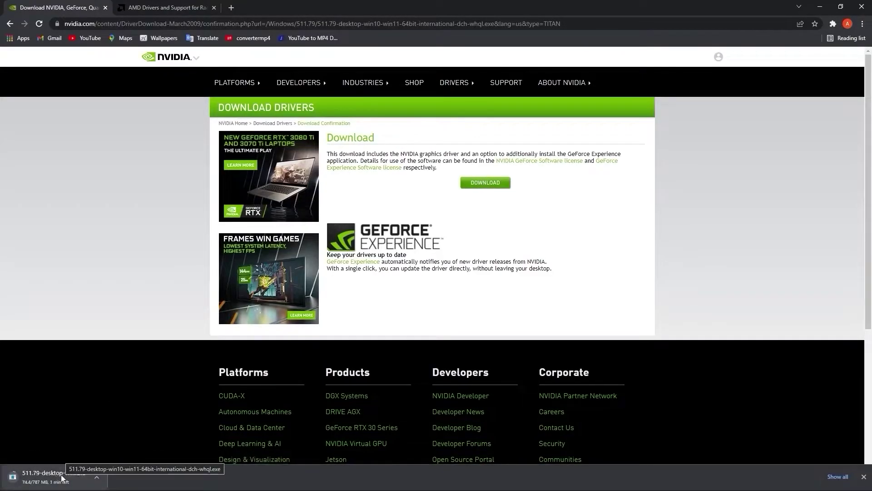
- Start and then cancel the AMD Radeon software download, and open the downloaded NVIDIA installer
{"action": "left_click", "coordinate": [164, 7]}
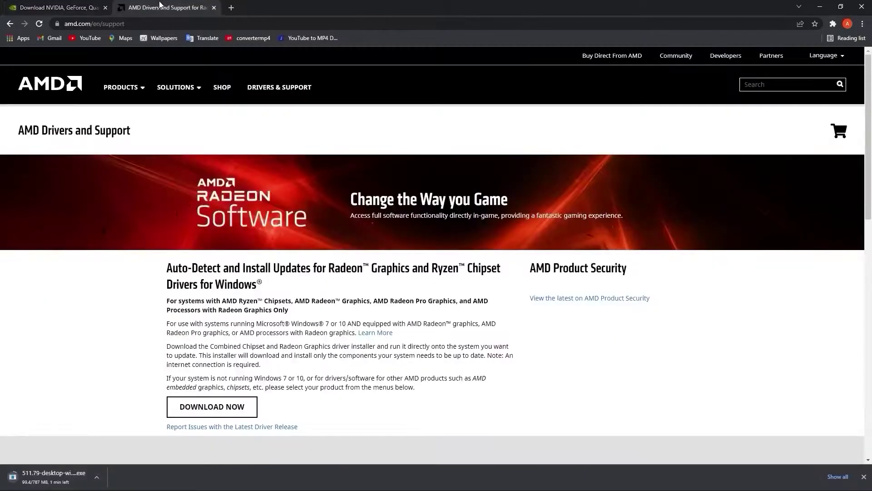
{"action": "scroll", "coordinate": [252, 223], "scroll_direction": "down", "scroll_amount": 2}
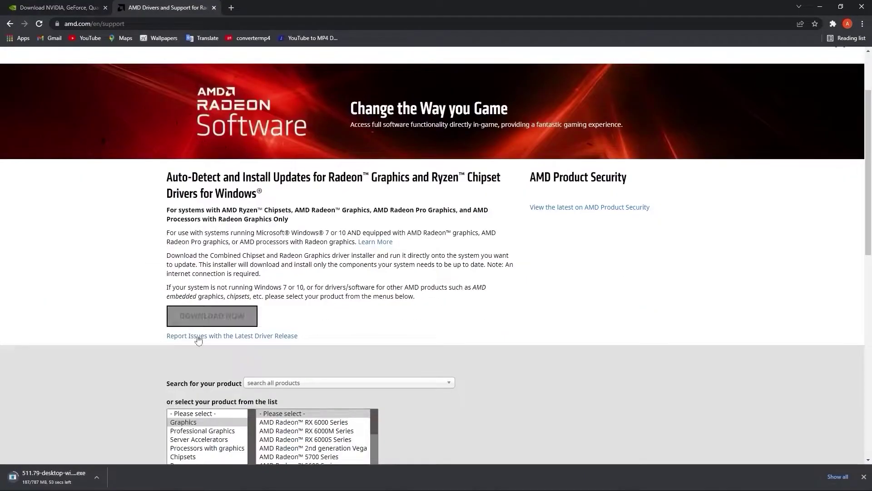
{"action": "left_click", "coordinate": [216, 316]}
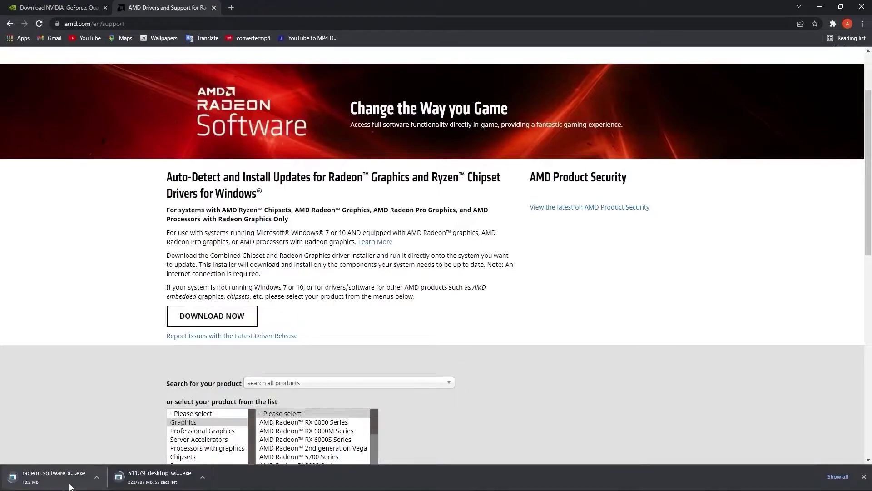
{"action": "left_click", "coordinate": [95, 477]}
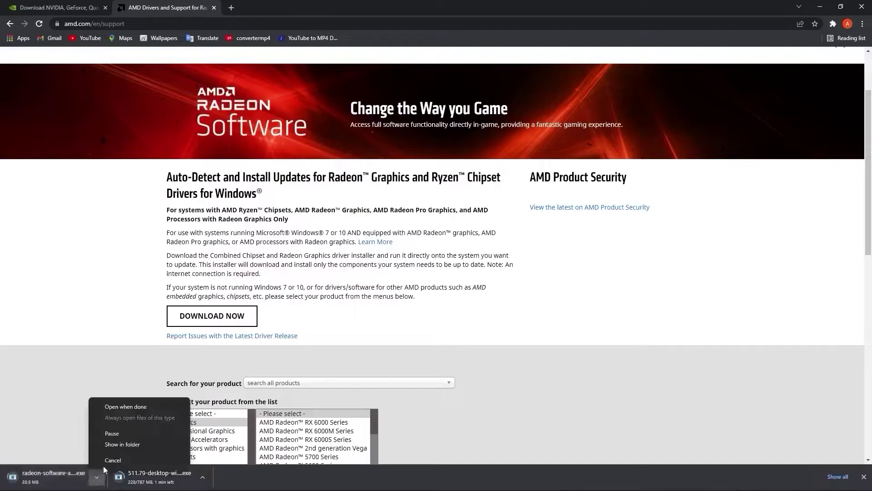
{"action": "left_click", "coordinate": [105, 468]}
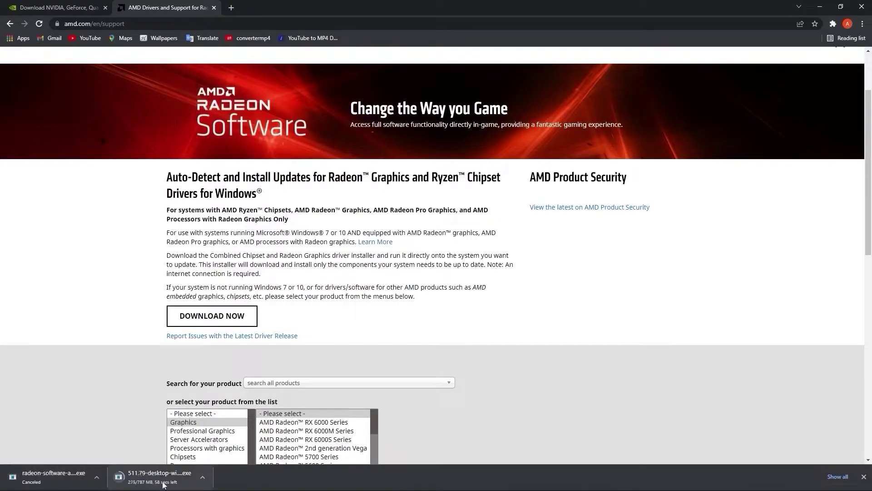
{"action": "left_click", "coordinate": [203, 477]}
{"action": "left_click", "coordinate": [219, 418]}
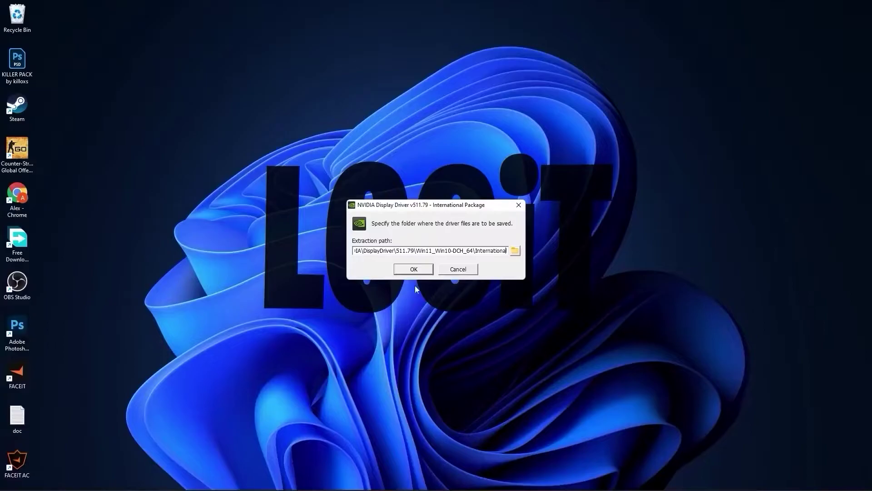
- Extract to the default folder, accept the license, Express-install driver 511.79, and close the installer
{"action": "left_click", "coordinate": [414, 269]}
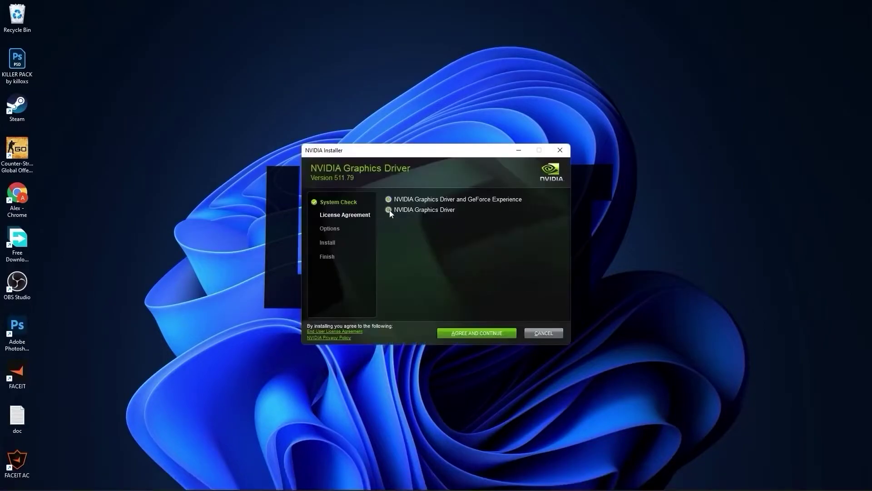
{"action": "left_click", "coordinate": [472, 334]}
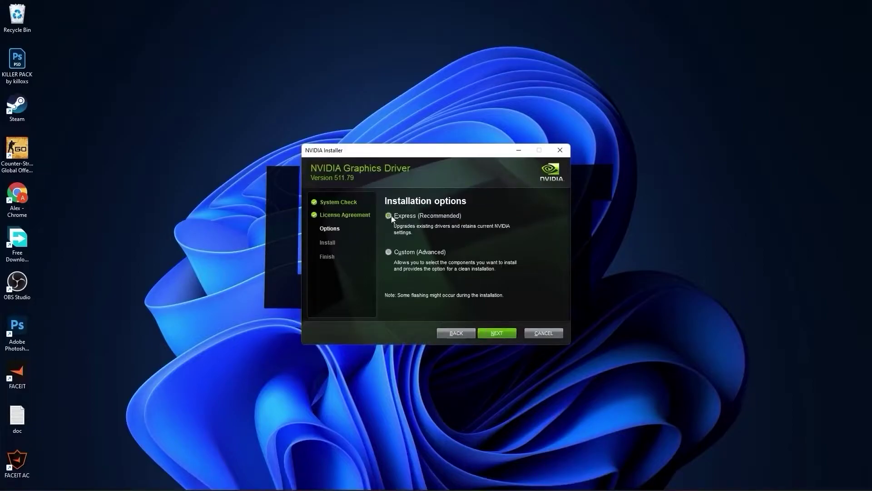
{"action": "left_click", "coordinate": [498, 334]}
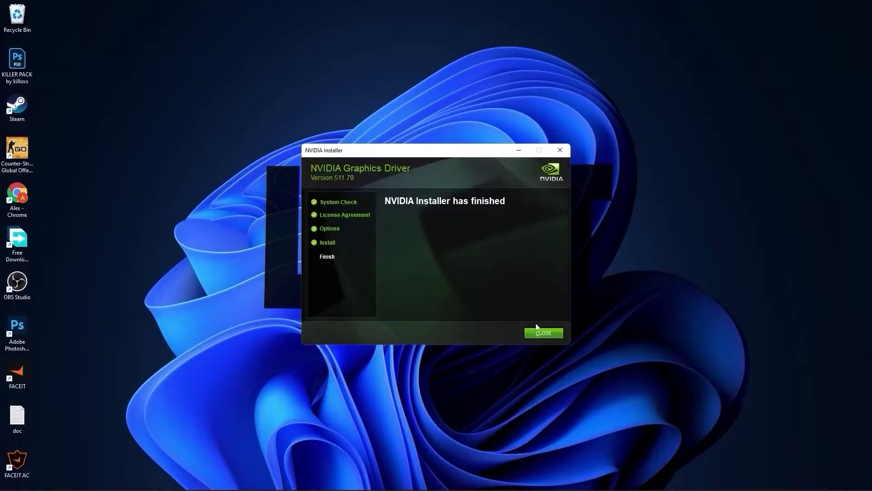
{"action": "left_click", "coordinate": [543, 333]}
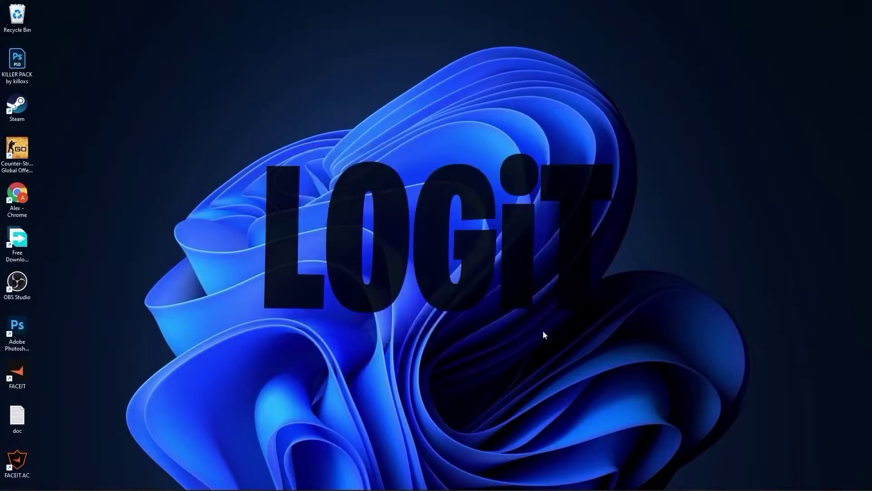
- Launch NVIDIA Control Panel from the desktop's full right-click menu (Show more options)
{"action": "right_click", "coordinate": [458, 132]}
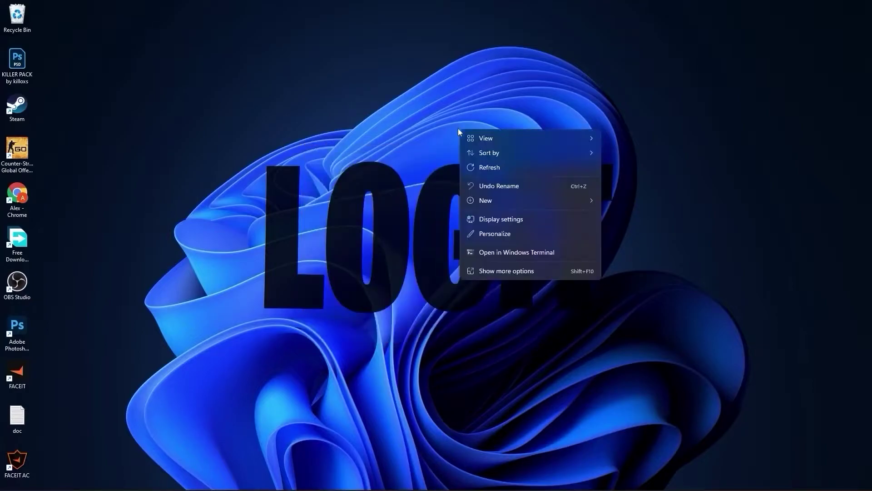
{"action": "left_click", "coordinate": [496, 270]}
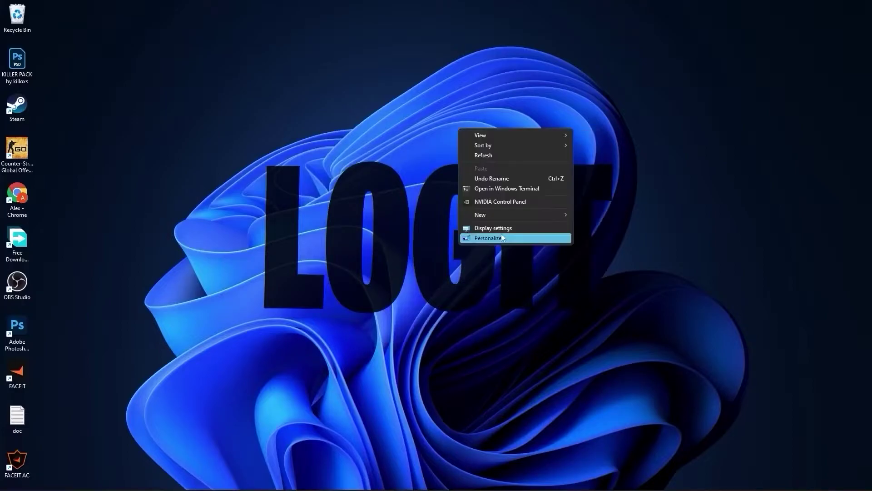
{"action": "left_click", "coordinate": [503, 203]}
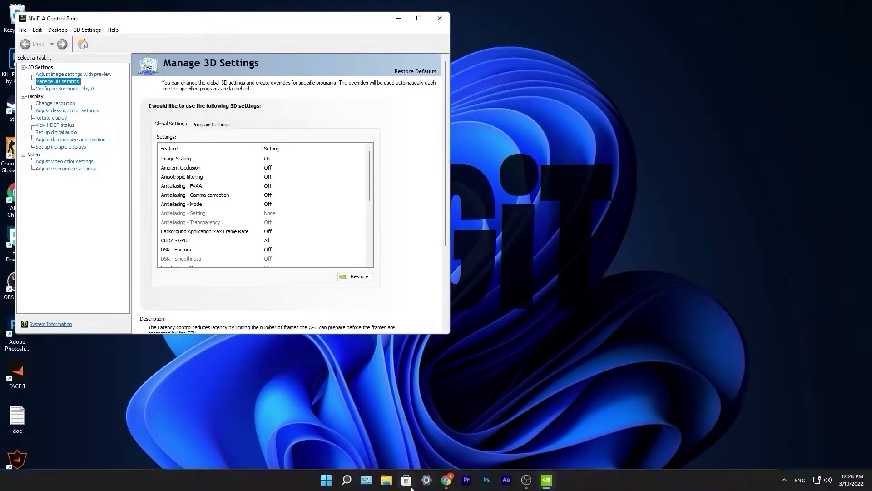
- Search 'nvidia control panel' in Microsoft Store, launch it, and go to Adjust Image Settings with Preview
{"action": "left_click", "coordinate": [398, 483]}
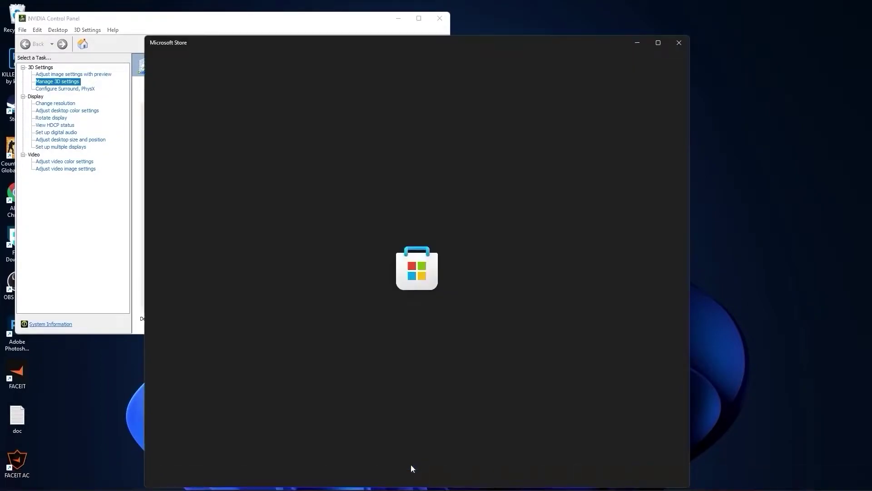
{"action": "type", "text": "nvidia control panel"}
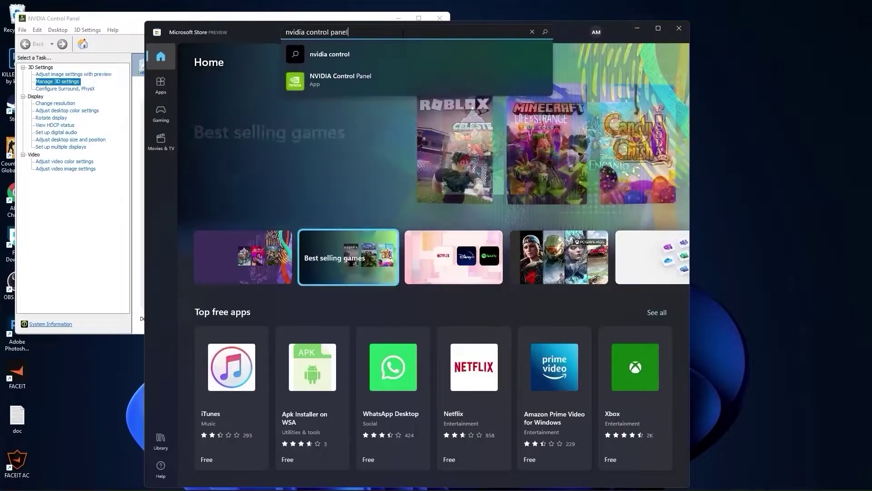
{"action": "left_click", "coordinate": [342, 78]}
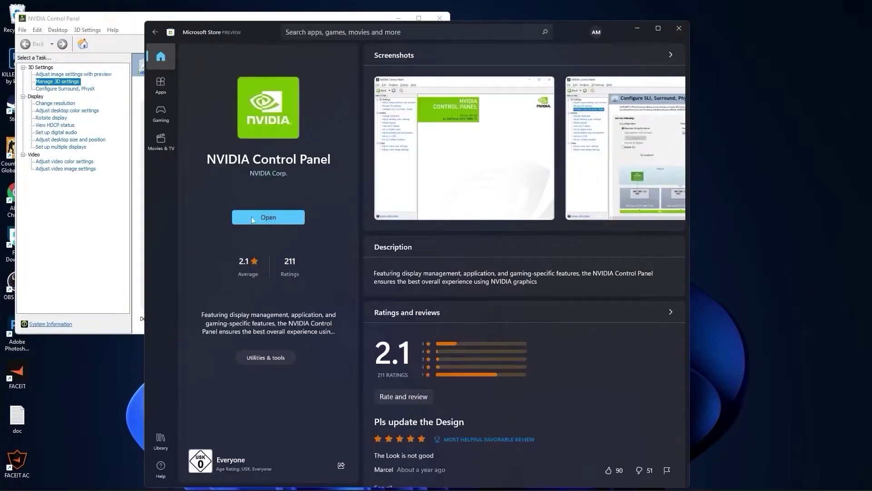
{"action": "left_click", "coordinate": [276, 222]}
{"action": "left_click", "coordinate": [88, 76]}
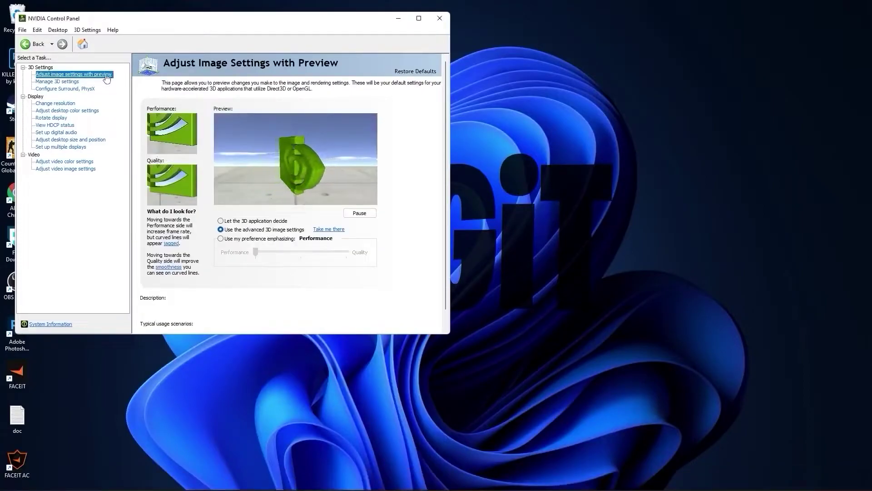
- Apply the Performance image preference, then keep global Image Scaling on with 50% sharpening
{"action": "left_click", "coordinate": [233, 241]}
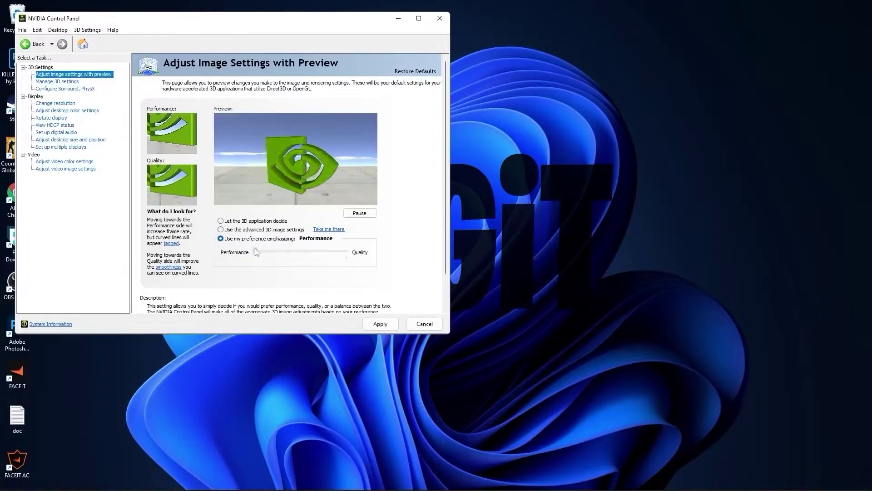
{"action": "left_click", "coordinate": [381, 324]}
{"action": "left_click", "coordinate": [68, 82]}
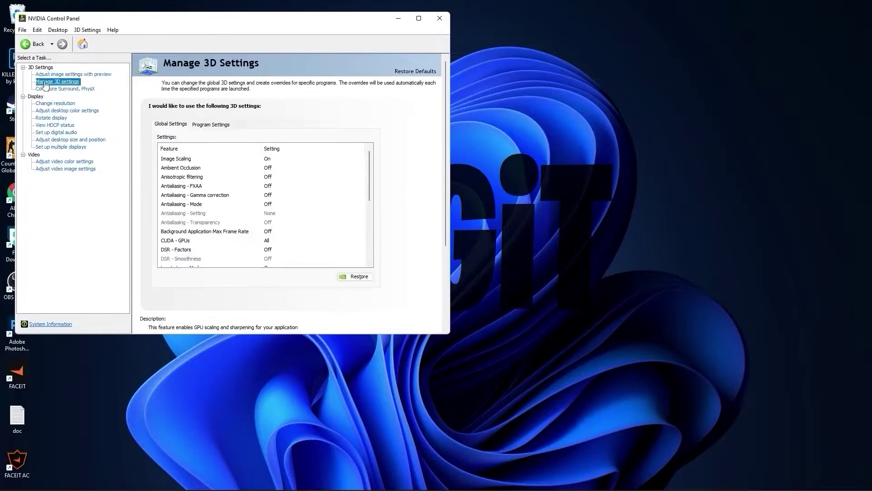
{"action": "left_click", "coordinate": [169, 158]}
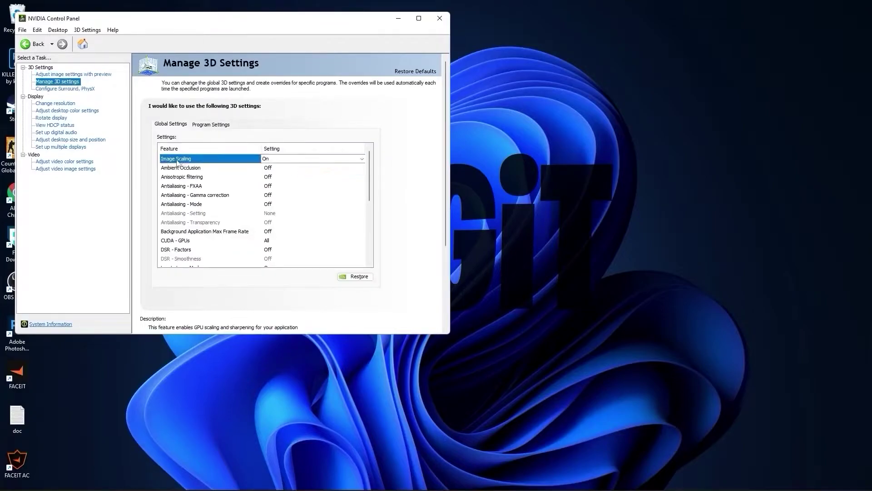
{"action": "left_click", "coordinate": [267, 161]}
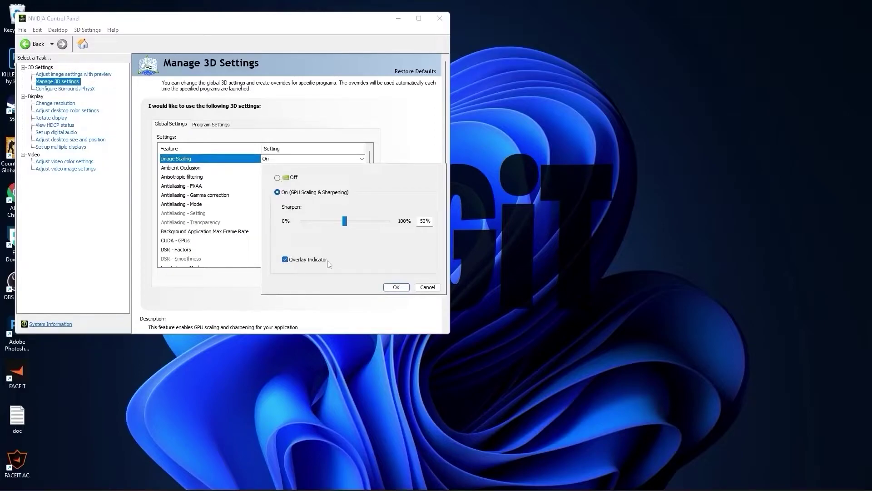
{"action": "left_click", "coordinate": [397, 286]}
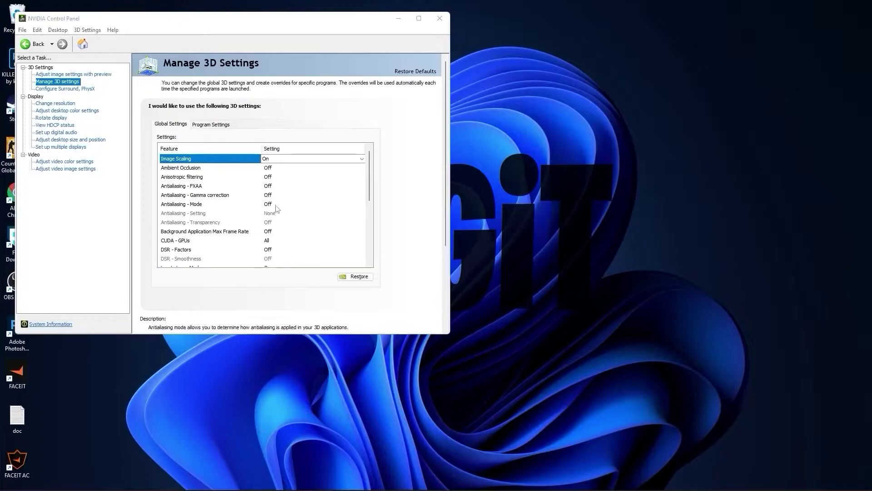
- Keep Low Latency Mode set to On and Max Frame Rate Off
{"action": "scroll", "coordinate": [275, 207], "scroll_direction": "down", "scroll_amount": 2}
{"action": "left_click", "coordinate": [176, 214]}
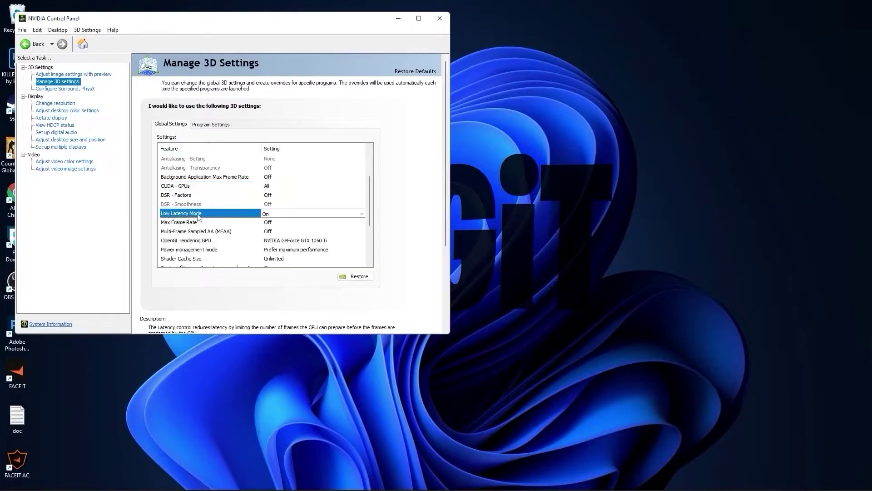
{"action": "left_click", "coordinate": [271, 215]}
{"action": "left_click", "coordinate": [278, 226]}
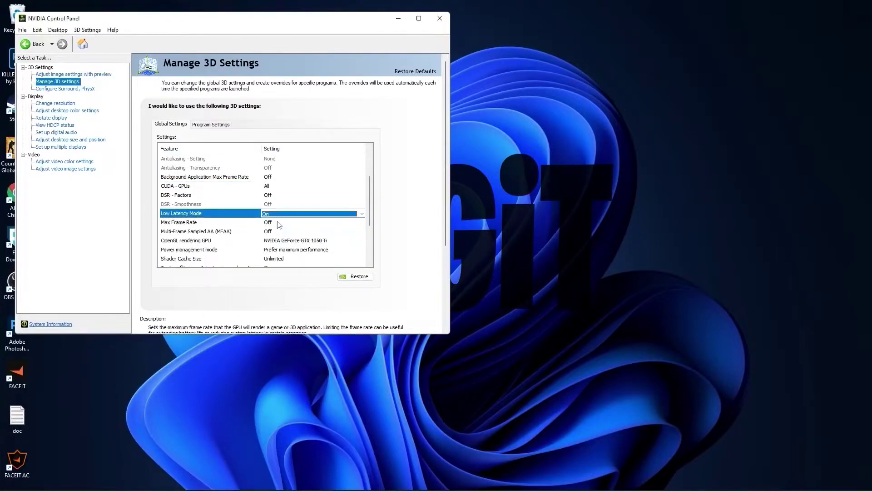
{"action": "left_click", "coordinate": [197, 224]}
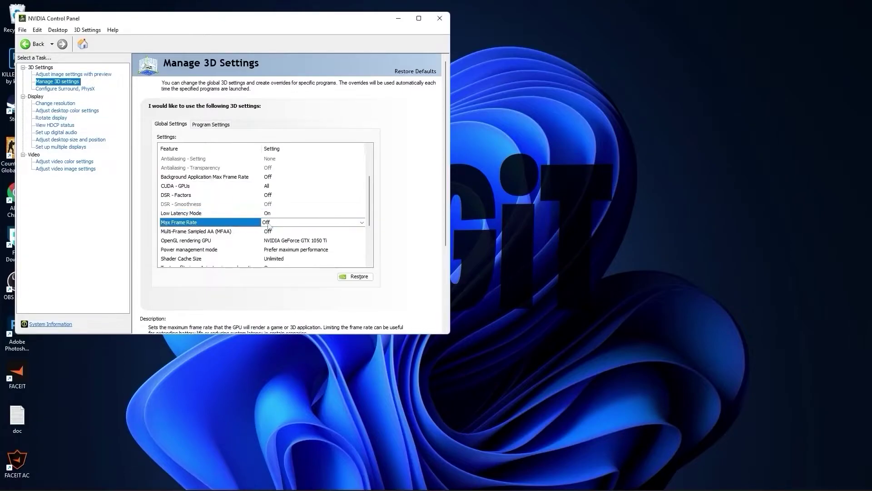
{"action": "left_click", "coordinate": [269, 224]}
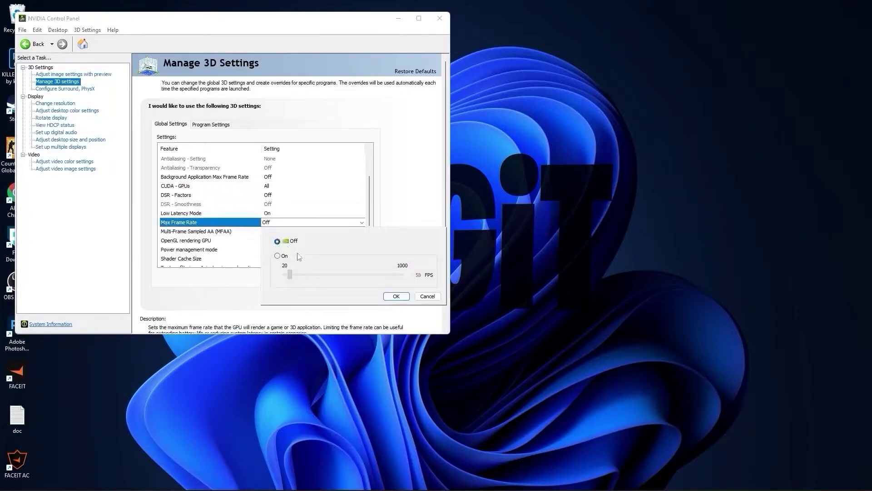
{"action": "left_click", "coordinate": [396, 297]}
{"action": "scroll", "coordinate": [182, 209], "scroll_direction": "down", "scroll_amount": 2}
- Keep the GTX 1050 Ti as OpenGL rendering GPU and set Power management to Prefer maximum performance
{"action": "left_click", "coordinate": [164, 196]}
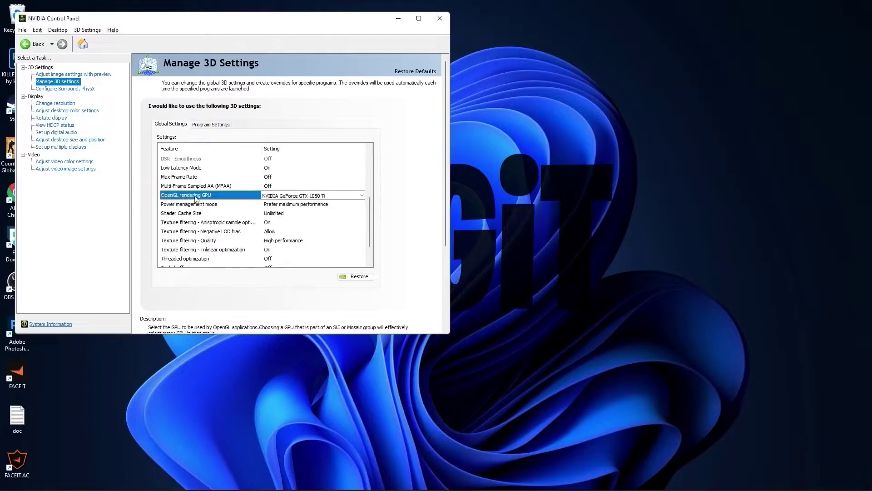
{"action": "left_click", "coordinate": [277, 197]}
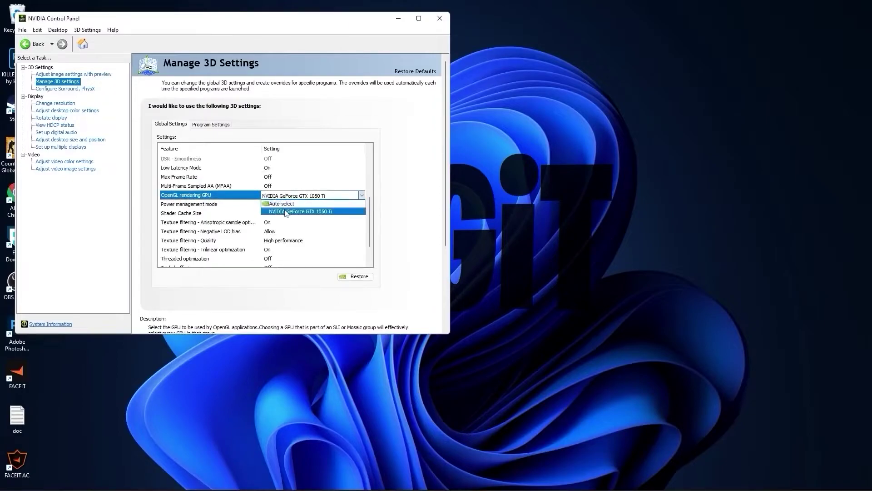
{"action": "left_click", "coordinate": [286, 212]}
{"action": "left_click", "coordinate": [199, 205]}
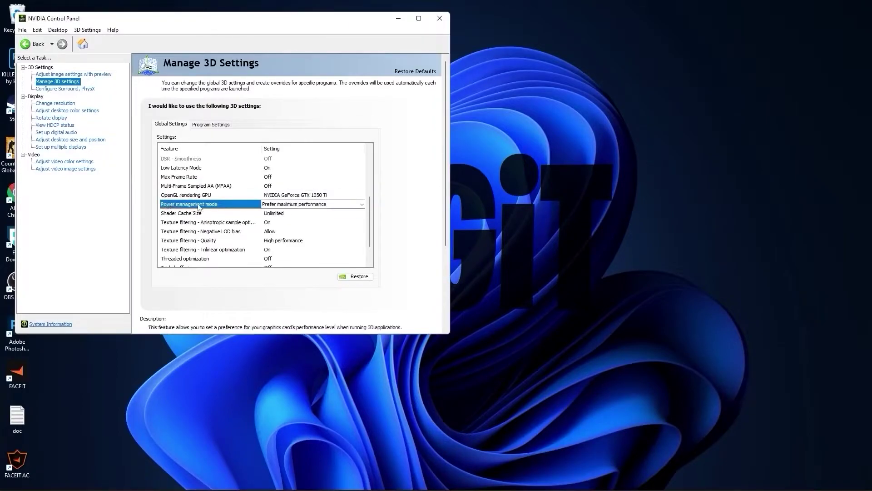
{"action": "left_click", "coordinate": [276, 205]}
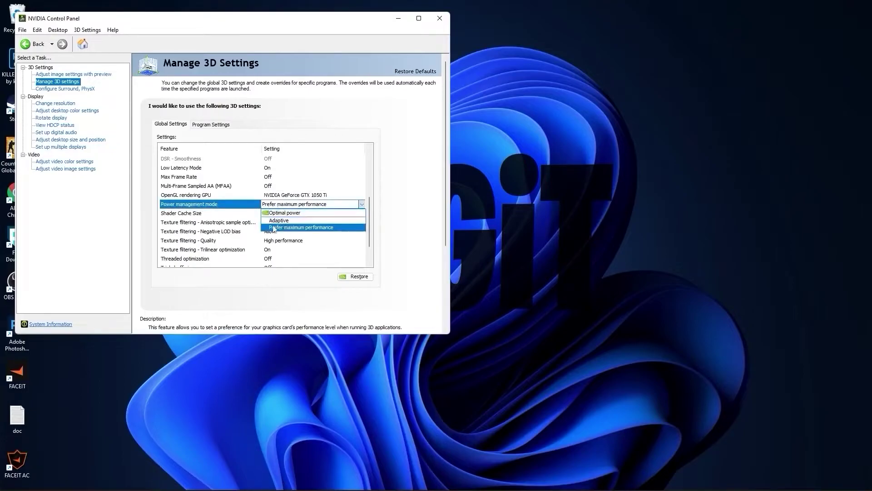
{"action": "left_click", "coordinate": [283, 227]}
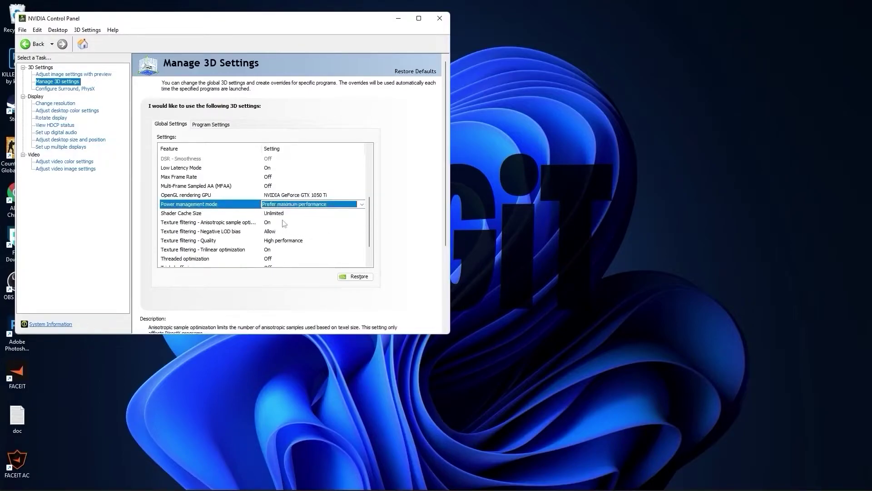
- Keep Texture filtering - Quality at High performance and set Threaded optimization to Off
{"action": "scroll", "coordinate": [188, 216], "scroll_direction": "down", "scroll_amount": 1}
{"action": "left_click", "coordinate": [189, 213]}
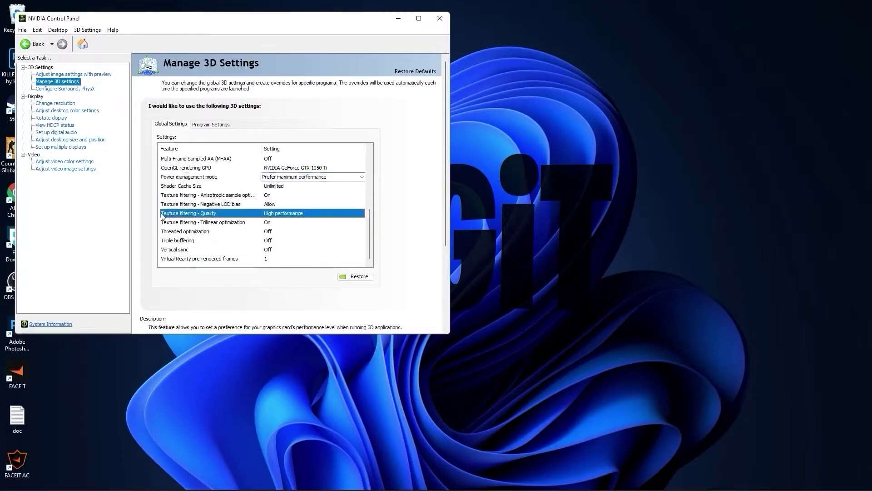
{"action": "left_click", "coordinate": [267, 215]}
{"action": "left_click", "coordinate": [273, 240]}
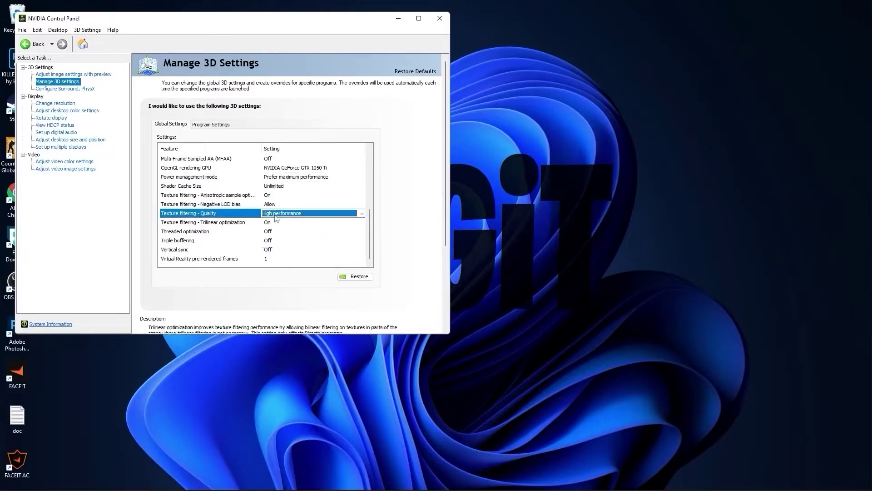
{"action": "left_click", "coordinate": [199, 232]}
{"action": "left_click", "coordinate": [273, 232]}
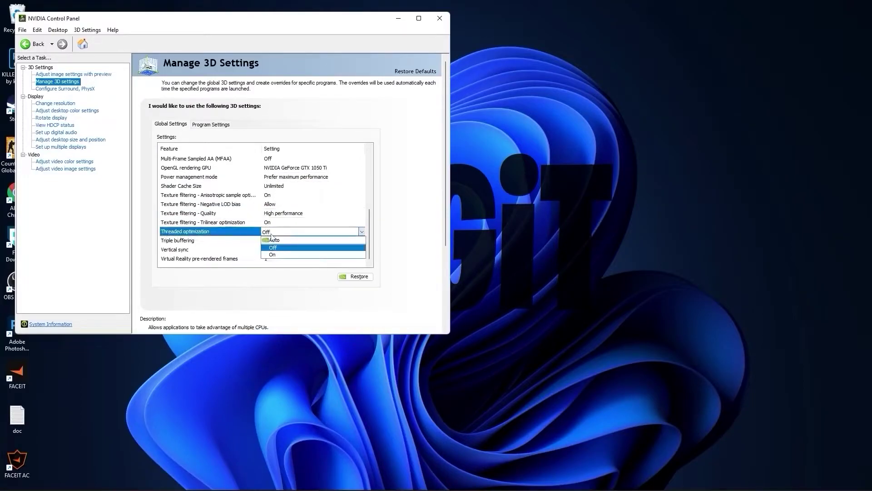
{"action": "left_click", "coordinate": [273, 249]}
- Keep Vertical sync Off and go to the Change resolution page
{"action": "left_click", "coordinate": [164, 250]}
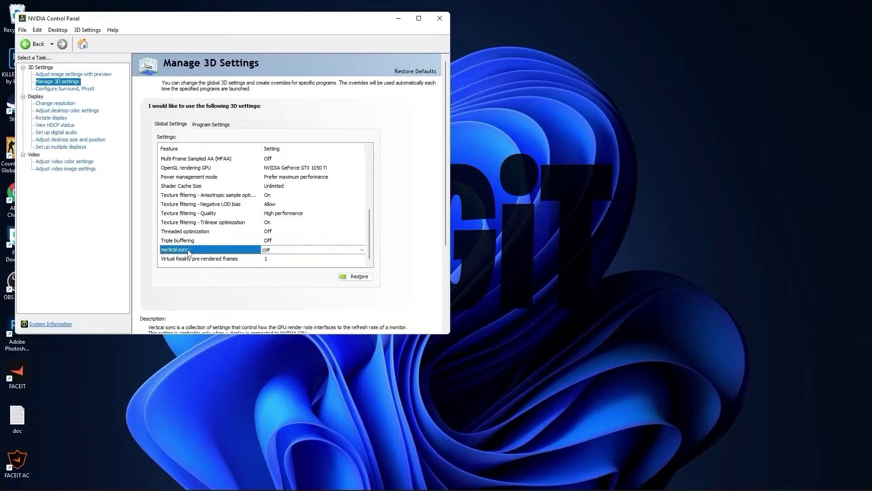
{"action": "left_click", "coordinate": [268, 250]}
{"action": "left_click", "coordinate": [277, 267]}
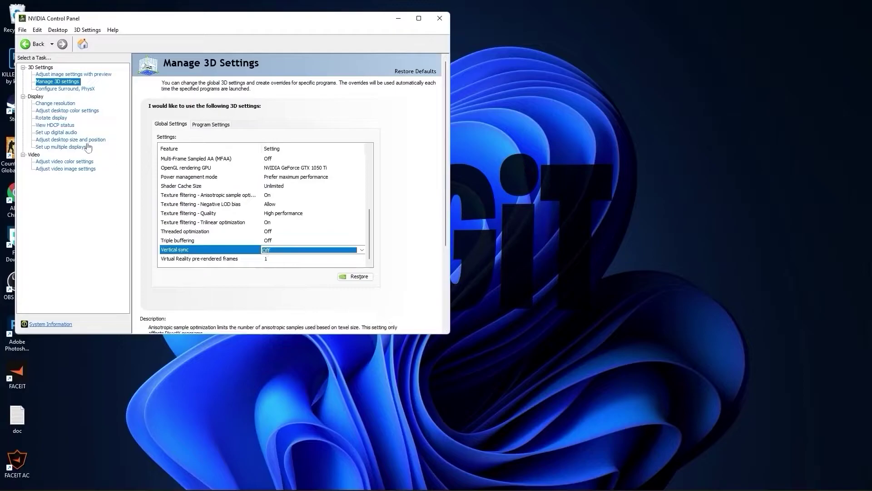
{"action": "left_click", "coordinate": [48, 104]}
- Select PC 1920 × 1080 at 75Hz, apply it, and confirm keeping the new display settings
{"action": "scroll", "coordinate": [205, 254], "scroll_direction": "up", "scroll_amount": 5}
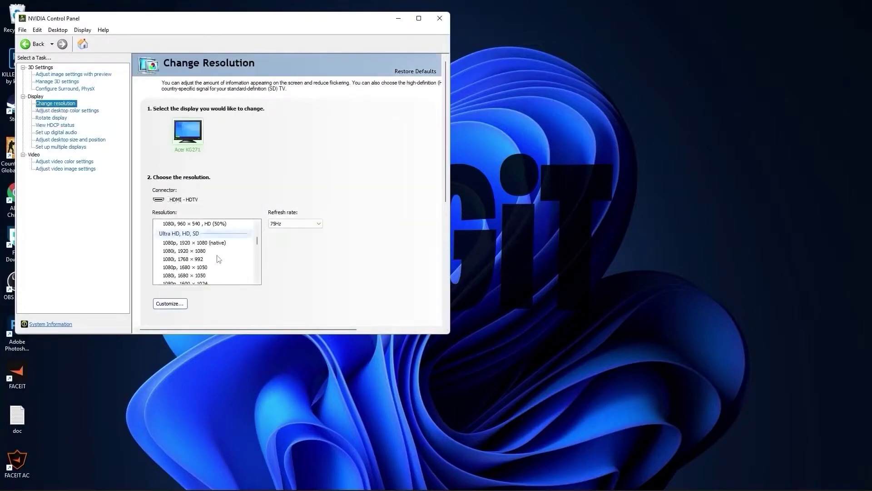
{"action": "left_click", "coordinate": [202, 243]}
{"action": "left_click", "coordinate": [282, 224]}
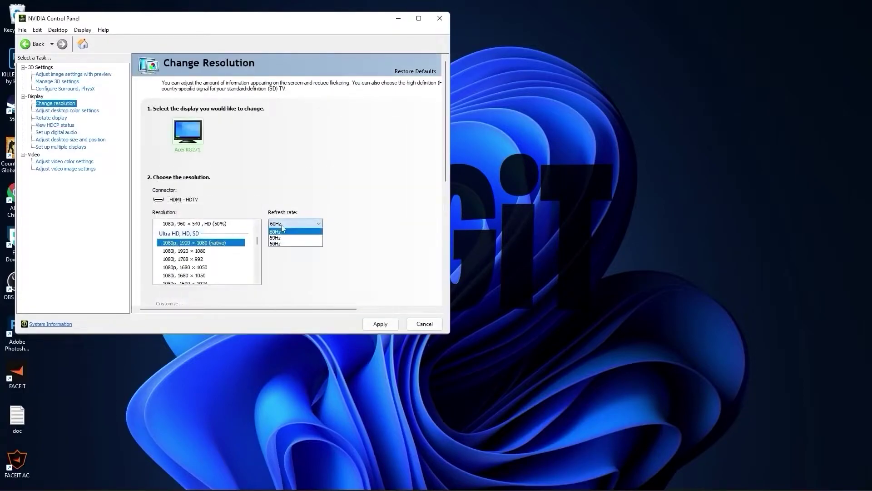
{"action": "left_click", "coordinate": [282, 232]}
{"action": "scroll", "coordinate": [215, 256], "scroll_direction": "down", "scroll_amount": 10}
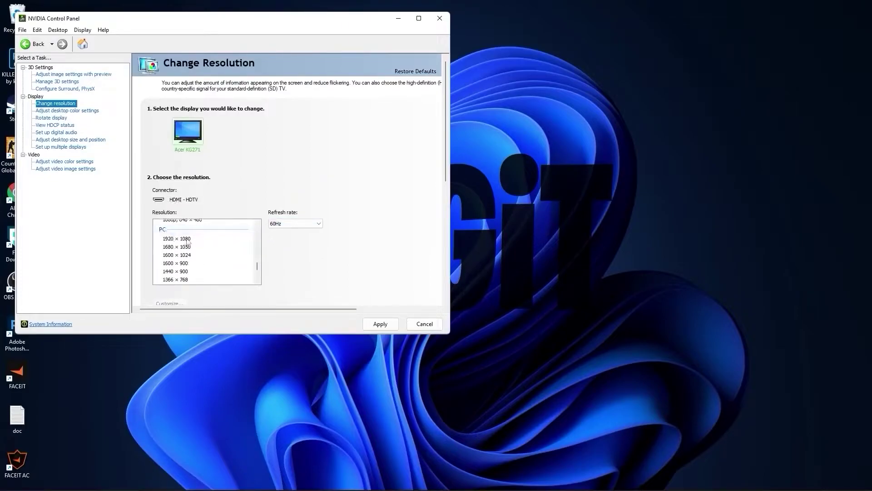
{"action": "left_click", "coordinate": [174, 239]}
{"action": "left_click", "coordinate": [282, 225]}
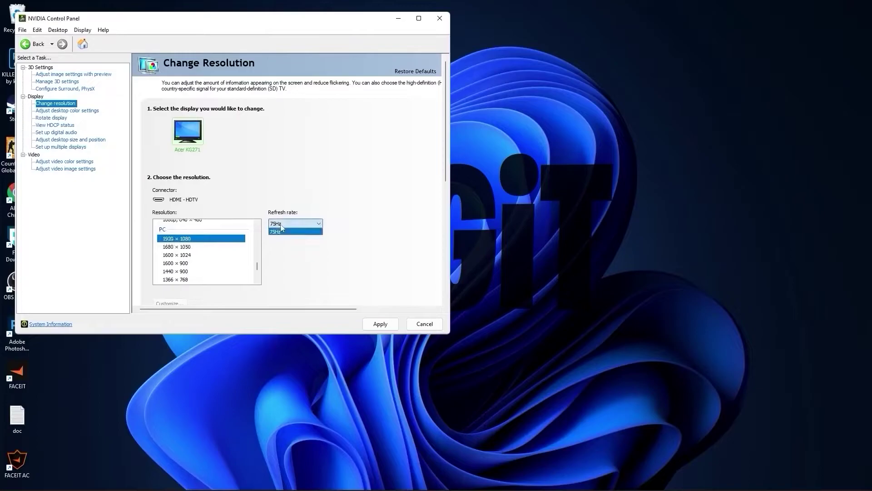
{"action": "left_click", "coordinate": [284, 224]}
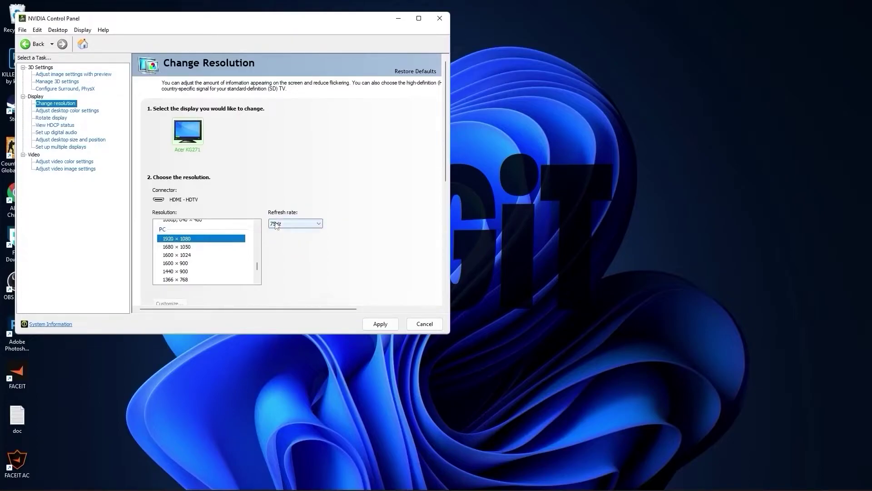
{"action": "left_click", "coordinate": [380, 324]}
{"action": "left_click", "coordinate": [261, 194]}
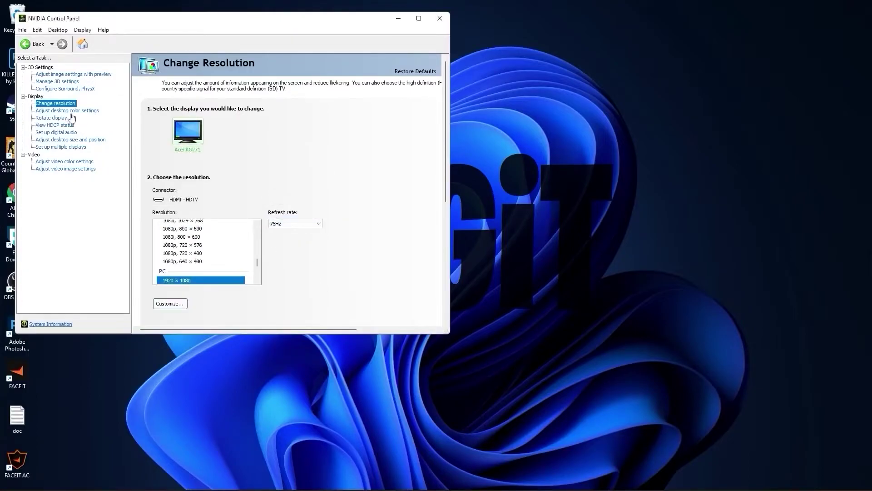
- Set Digital vibrance to 70% on the Adjust desktop color settings page
{"action": "left_click", "coordinate": [47, 112]}
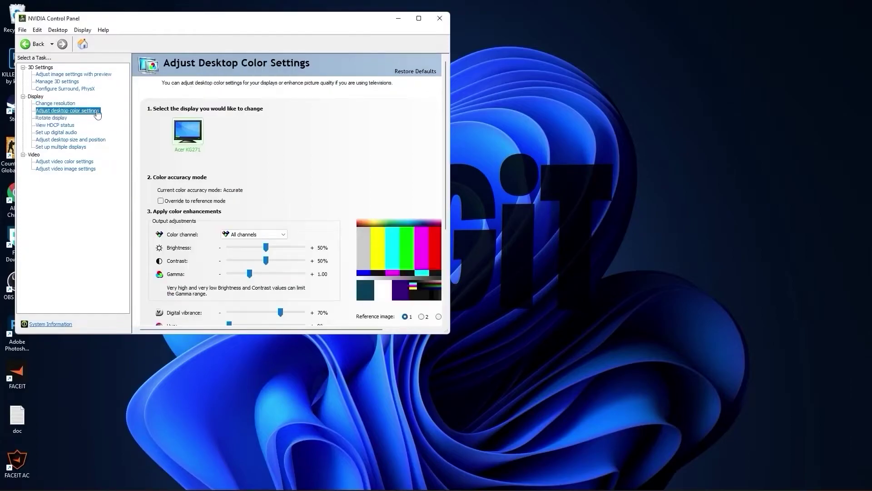
{"action": "scroll", "coordinate": [152, 242], "scroll_direction": "down", "scroll_amount": 3}
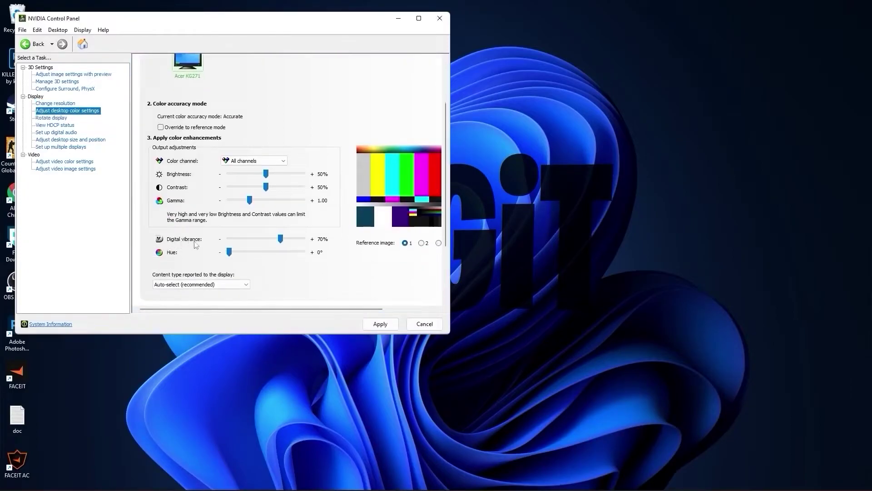
{"action": "left_click_drag", "start_coordinate": [281, 239], "coordinate": [283, 243]}
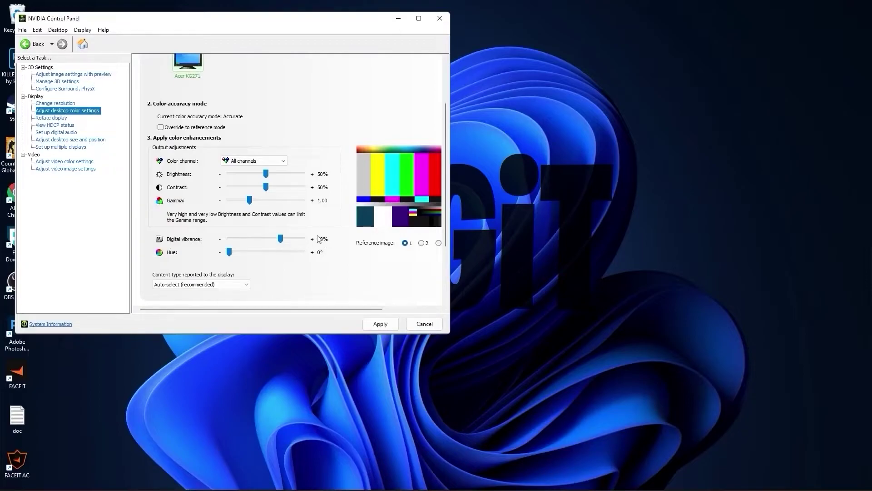
- Apply the 70% vibrance setting and bring up Choose a power plan from Windows search
{"action": "left_click", "coordinate": [380, 324]}
{"action": "left_click", "coordinate": [440, 18]}
{"action": "left_click", "coordinate": [357, 480]}
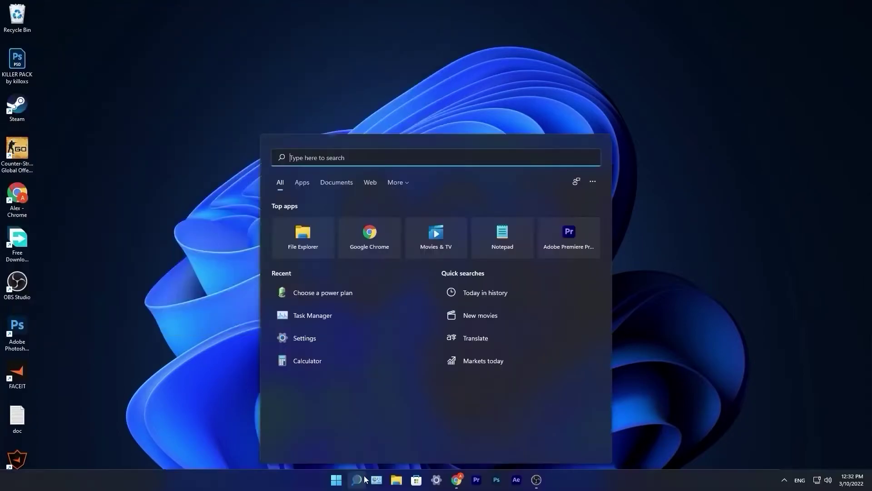
{"action": "type", "text": "choose"}
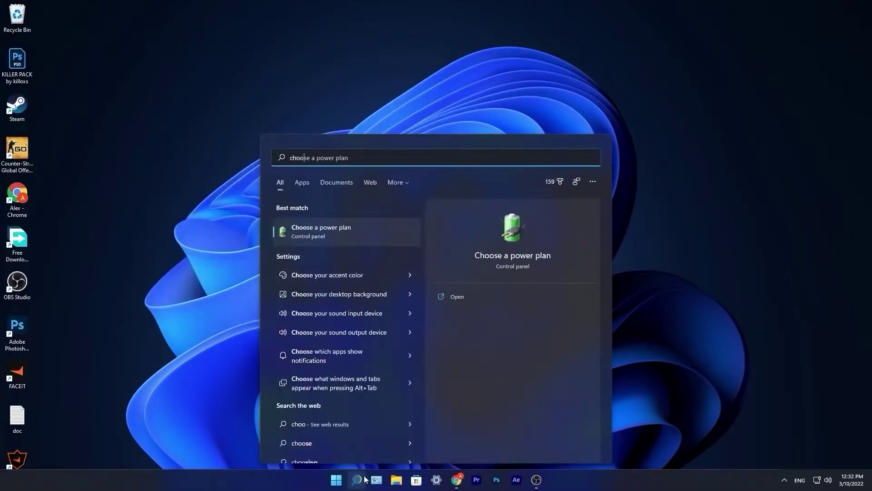
{"action": "left_click", "coordinate": [324, 233]}
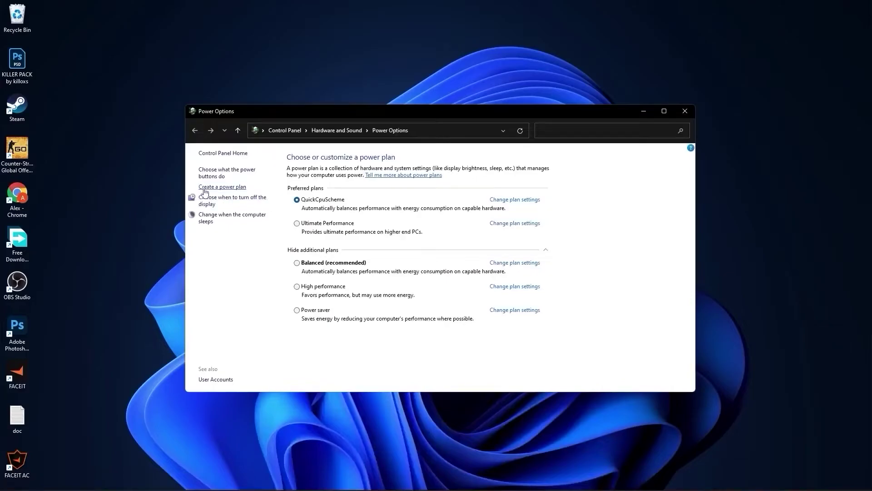
- Create a High performance-based power plan named LOGiT and make it active
{"action": "left_click", "coordinate": [223, 188]}
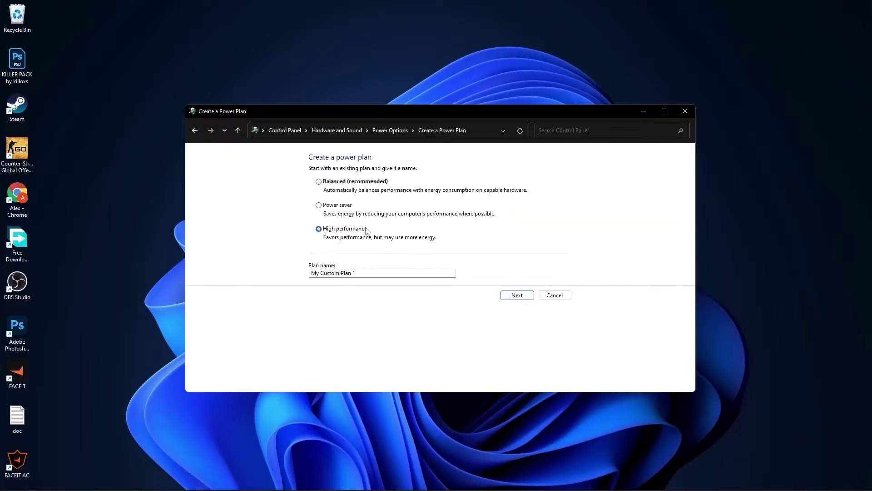
{"action": "key", "text": "Tab"}
{"action": "type", "text": "LOGiT"}
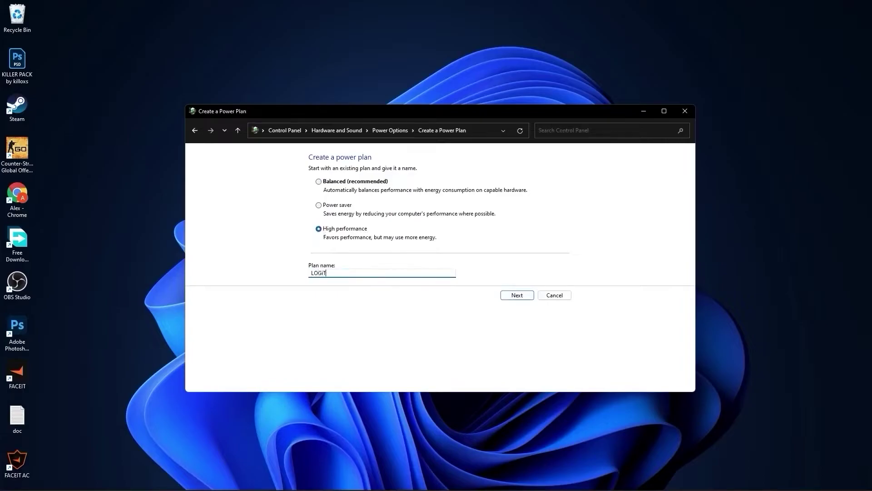
{"action": "left_click", "coordinate": [517, 295]}
{"action": "left_click", "coordinate": [517, 239]}
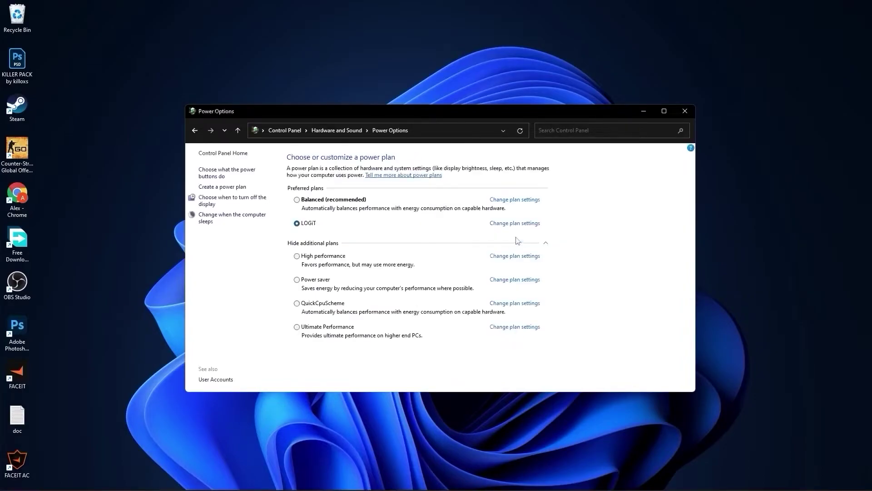
{"action": "left_click", "coordinate": [313, 242]}
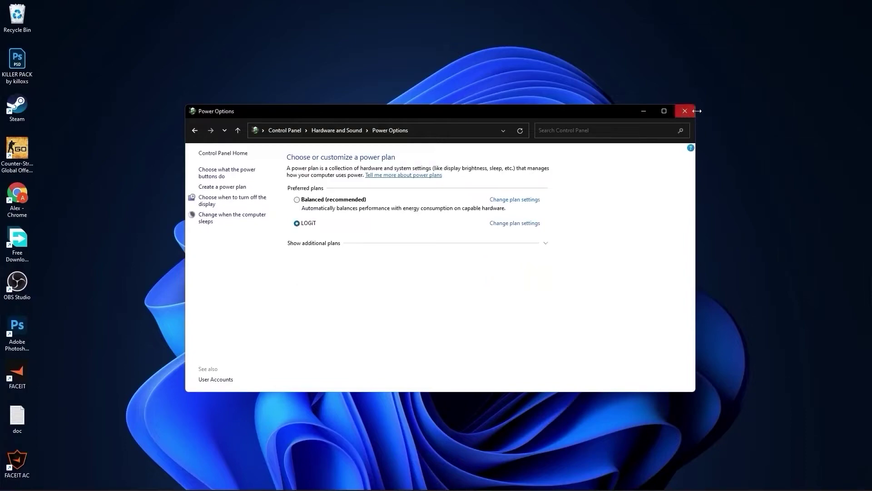
- Download the QuickCpuSetup64 zip from coderbag's Quick CPU page and open it
{"action": "left_click", "coordinate": [685, 111]}
{"action": "left_click", "coordinate": [462, 472]}
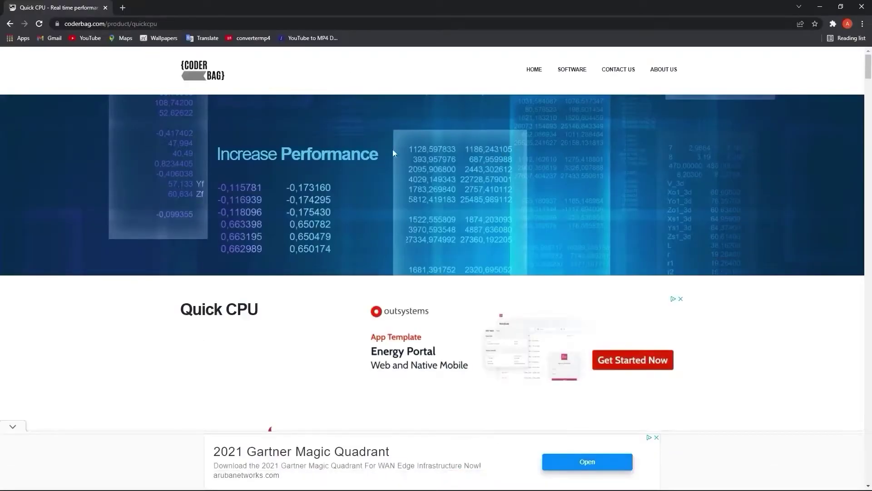
{"action": "scroll", "coordinate": [596, 276], "scroll_direction": "down", "scroll_amount": 20}
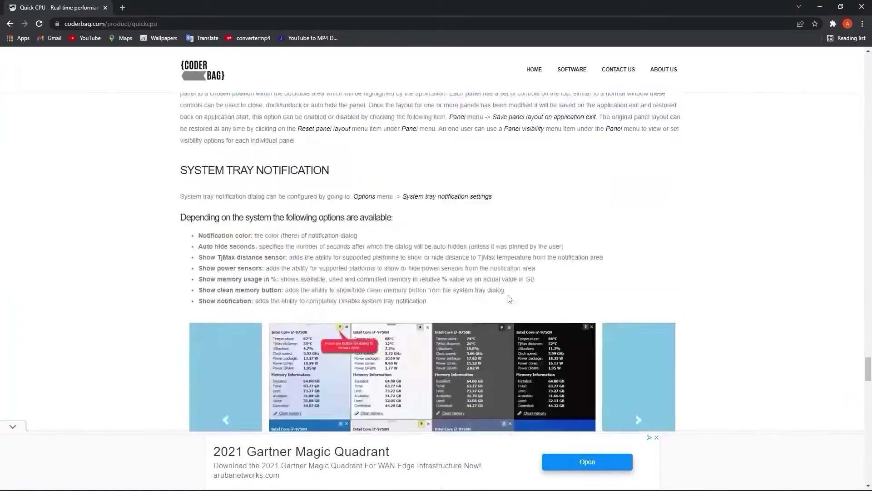
{"action": "left_click", "coordinate": [237, 222]}
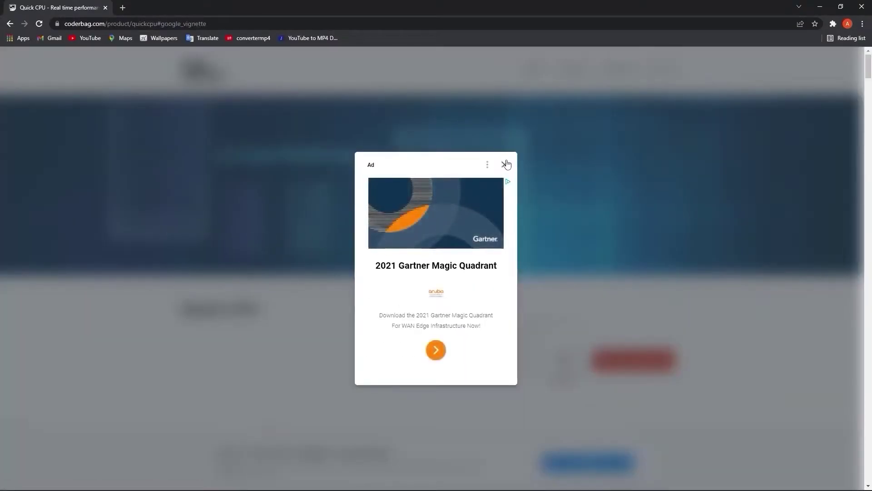
{"action": "left_click", "coordinate": [505, 165]}
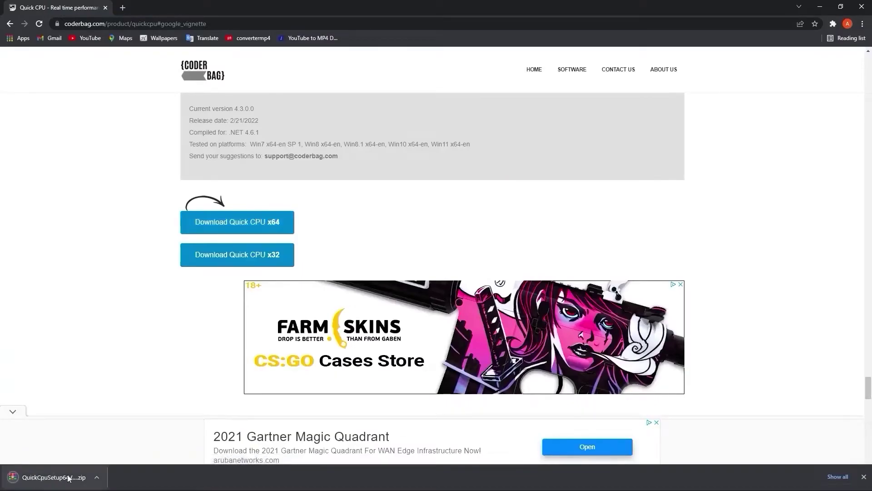
{"action": "left_click", "coordinate": [97, 478]}
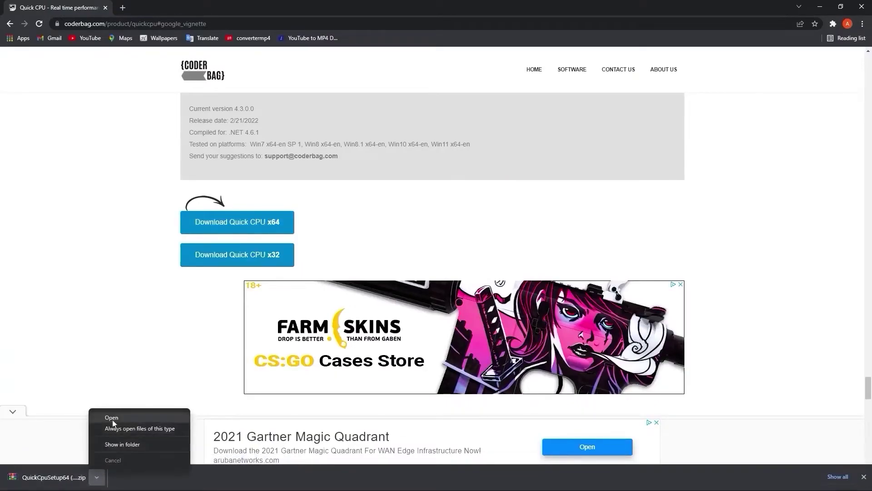
{"action": "left_click", "coordinate": [112, 418]}
- Launch QuickCpuSetup from the WinRAR archive, then close WinRAR
{"action": "left_click", "coordinate": [821, 7]}
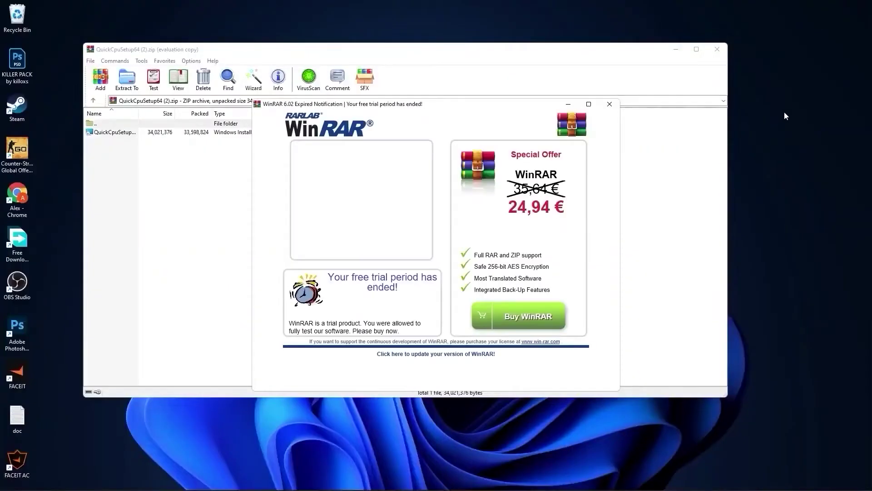
{"action": "left_click", "coordinate": [609, 104]}
{"action": "left_click", "coordinate": [110, 133]}
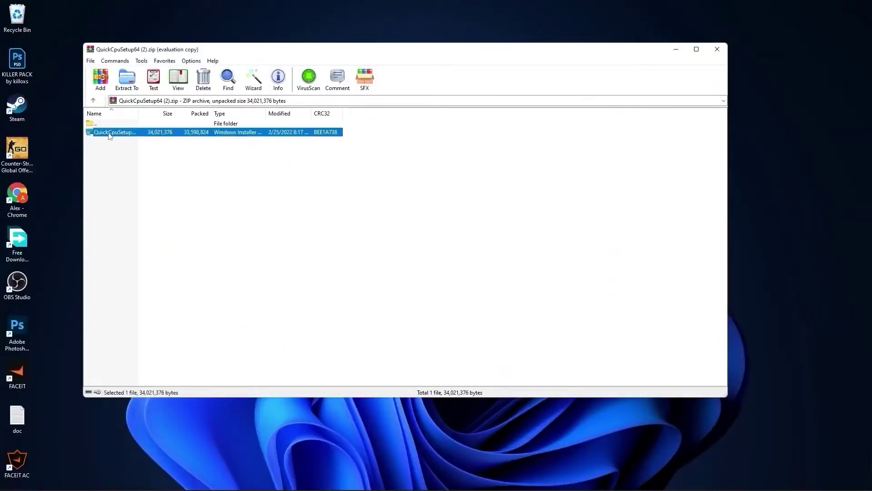
{"action": "double_click", "coordinate": [115, 133]}
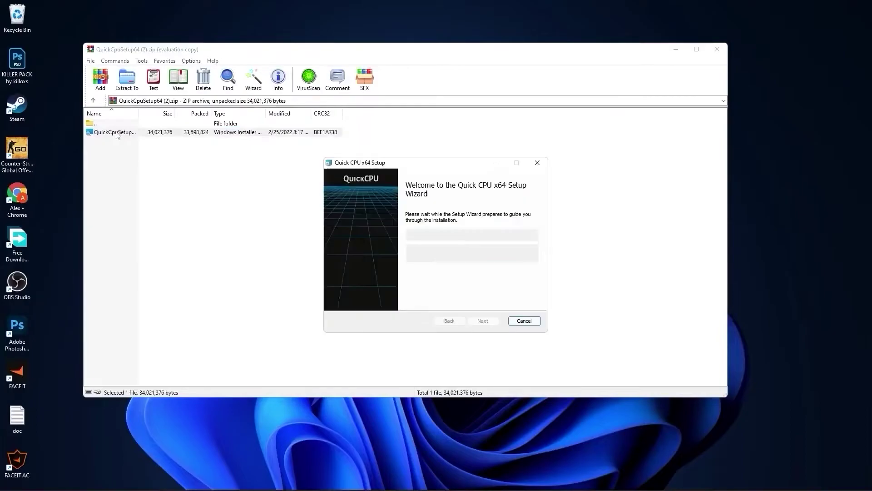
{"action": "left_click", "coordinate": [718, 49]}
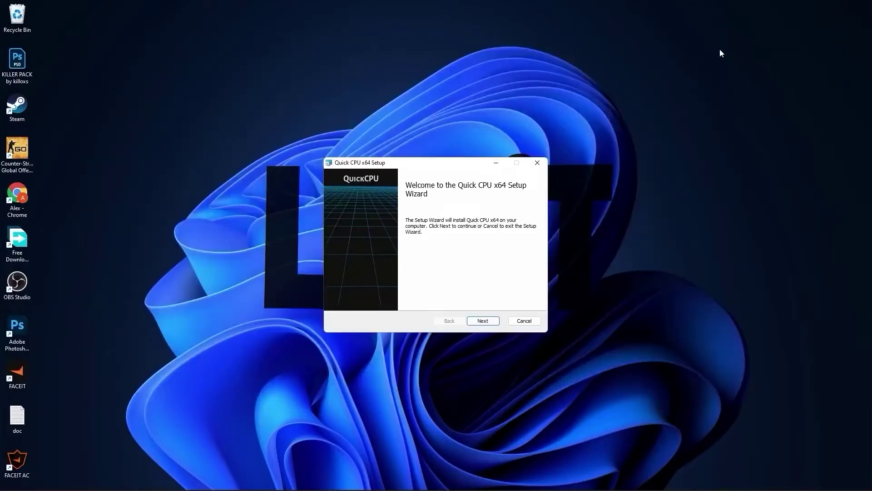
- Install Quick CPU x64 into the default folder, accepting the licence, and launch it
{"action": "left_click", "coordinate": [483, 321]}
{"action": "left_click", "coordinate": [347, 301]}
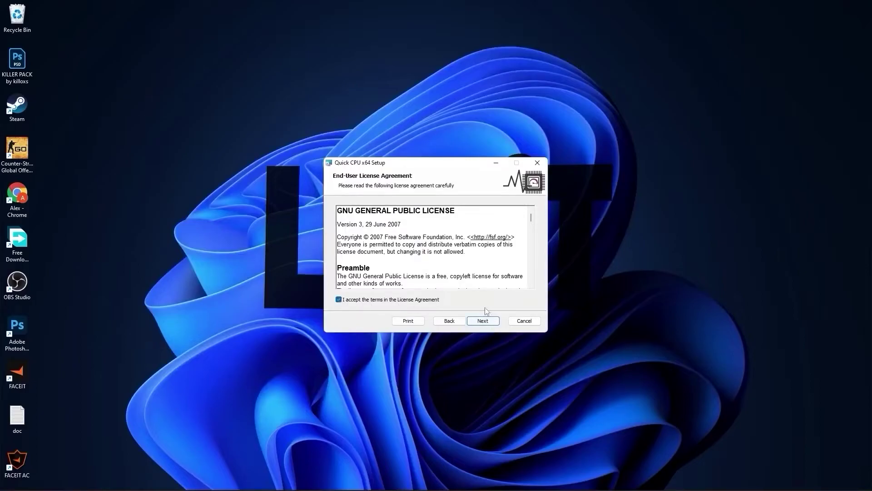
{"action": "left_click", "coordinate": [483, 321]}
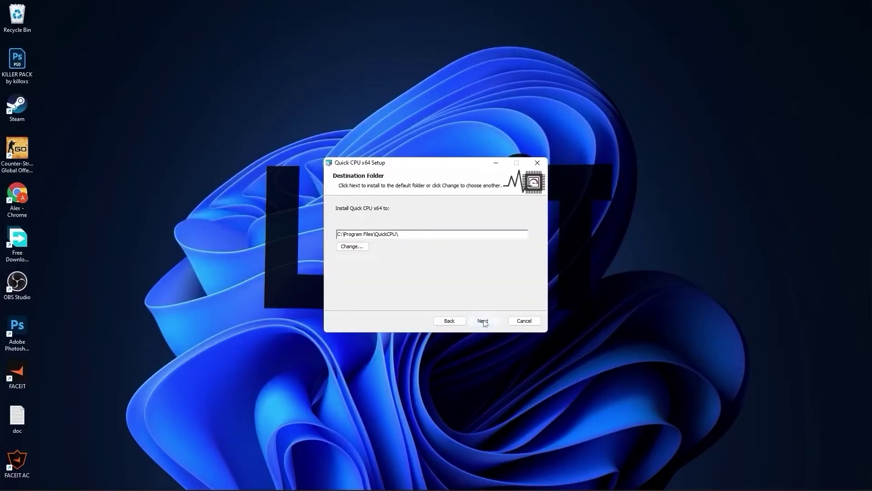
{"action": "left_click", "coordinate": [482, 322]}
{"action": "left_click", "coordinate": [478, 321]}
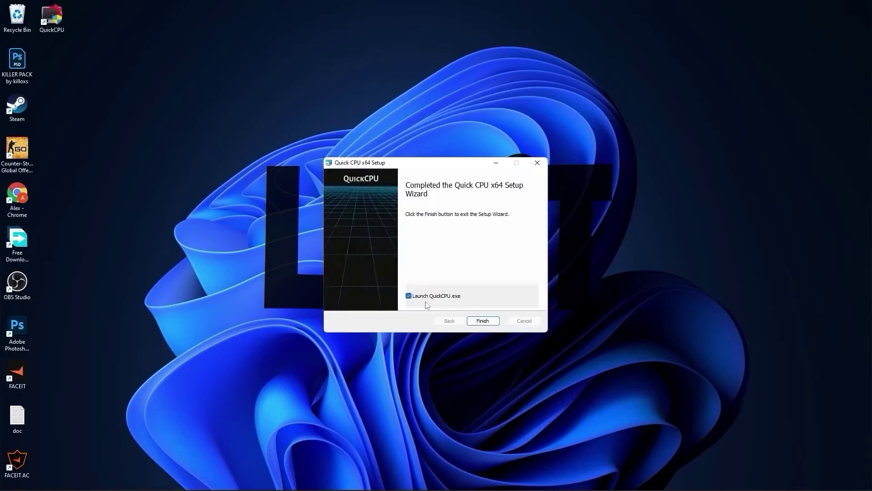
{"action": "left_click", "coordinate": [483, 320]}
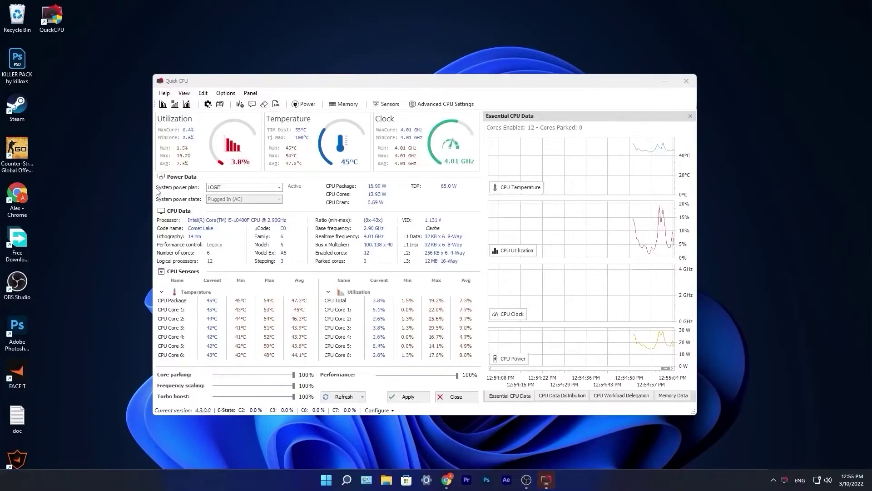
- Choose the LOGIT system power plan in Quick CPU and apply it
{"action": "left_click", "coordinate": [223, 189]}
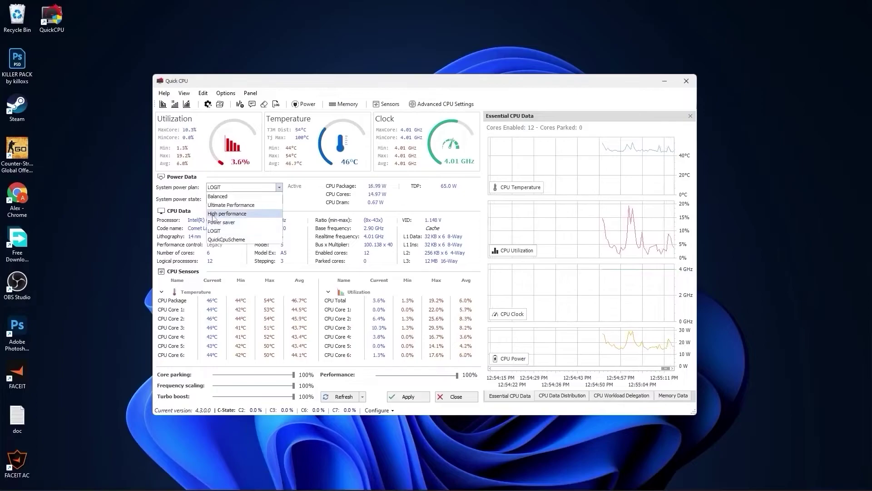
{"action": "left_click", "coordinate": [223, 232]}
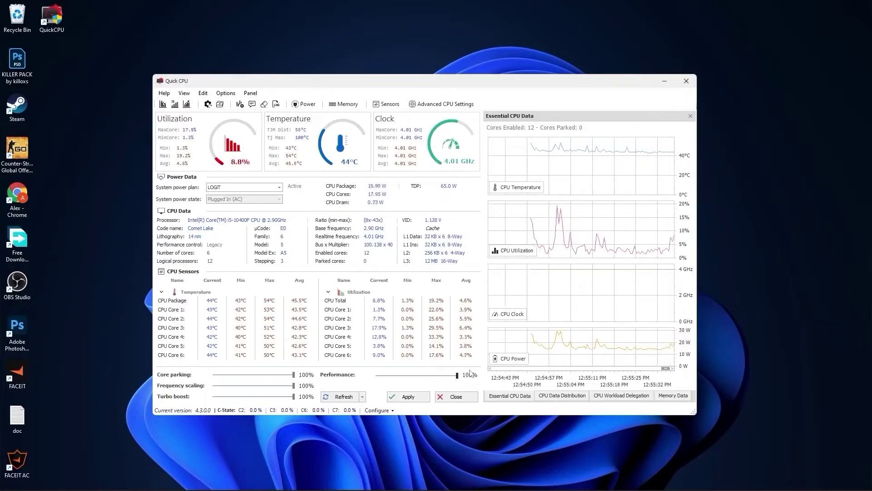
{"action": "left_click", "coordinate": [407, 398]}
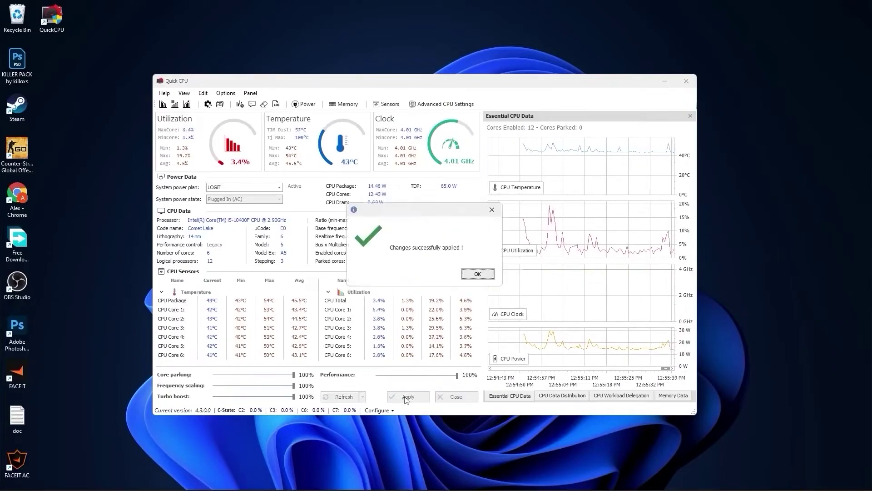
{"action": "left_click", "coordinate": [477, 272]}
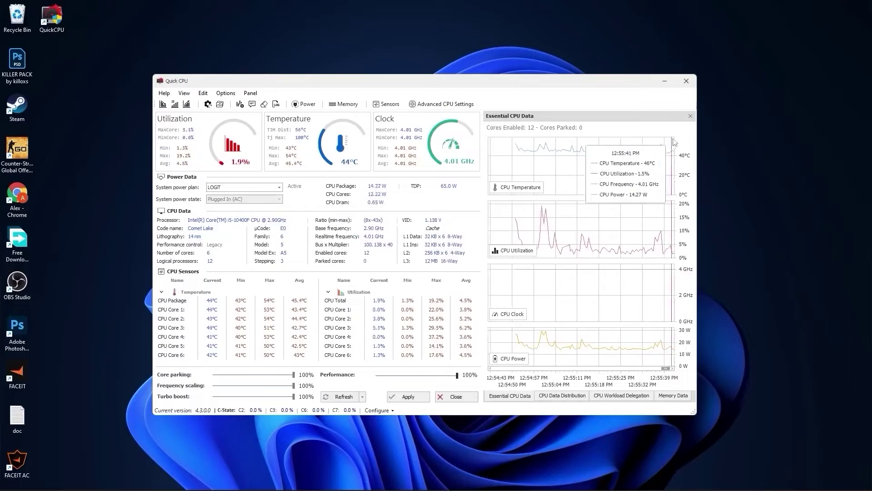
- Close Quick CPU and launch Task Manager from Windows search
{"action": "left_click", "coordinate": [683, 81]}
{"action": "left_click", "coordinate": [357, 482]}
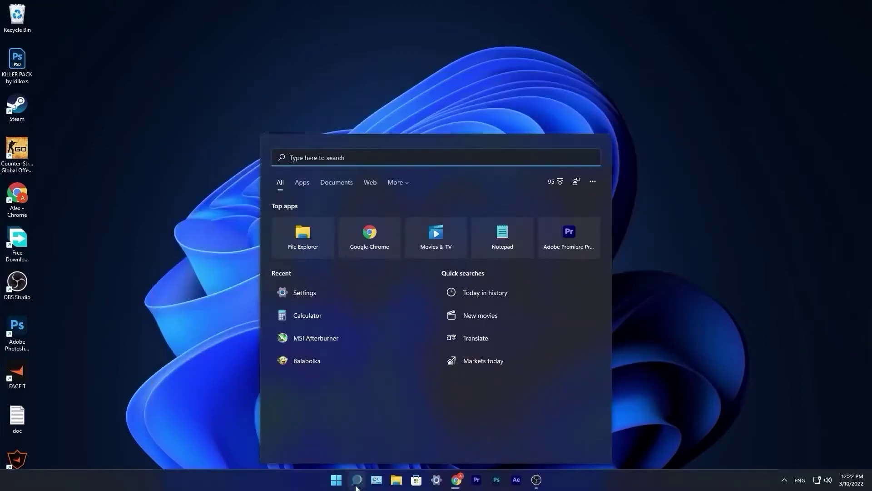
{"action": "type", "text": "task"}
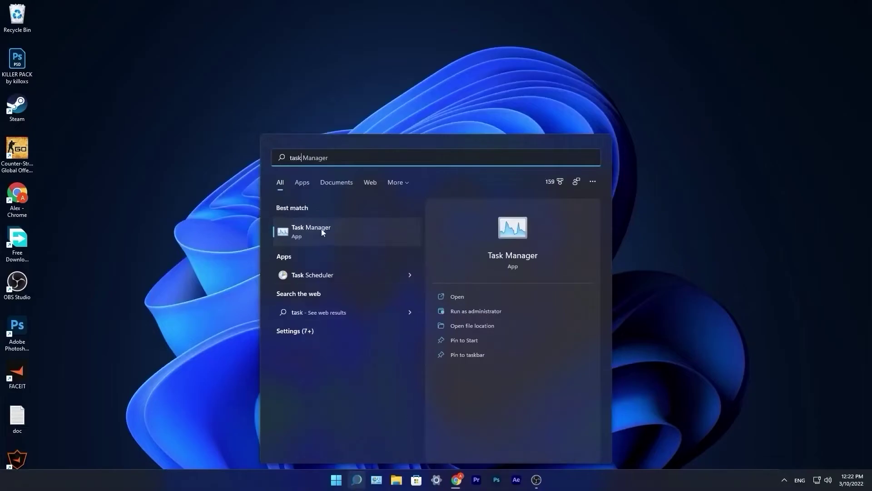
{"action": "left_click", "coordinate": [317, 232]}
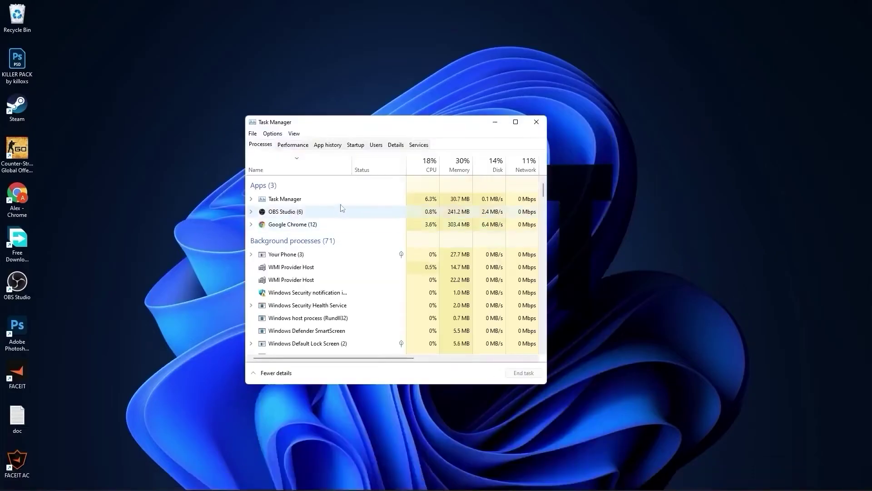
- Review Startup apps sorted by status, confirming only SecurityHealthSystray is enabled
{"action": "left_click", "coordinate": [355, 146]}
{"action": "left_click", "coordinate": [422, 183]}
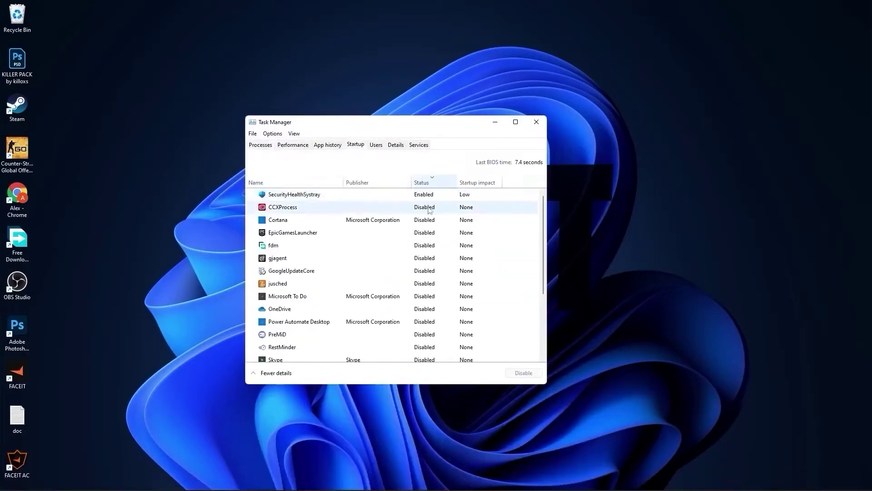
{"action": "scroll", "coordinate": [431, 282], "scroll_direction": "down", "scroll_amount": 3}
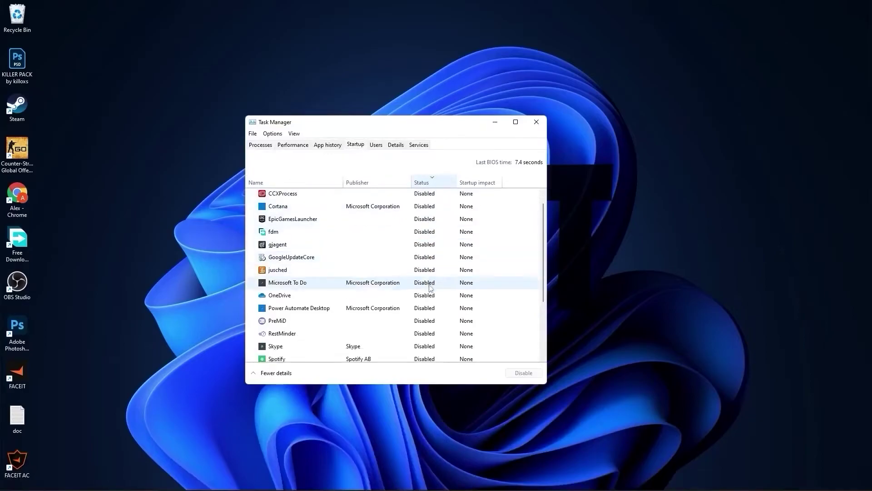
{"action": "scroll", "coordinate": [432, 318], "scroll_direction": "down", "scroll_amount": 1}
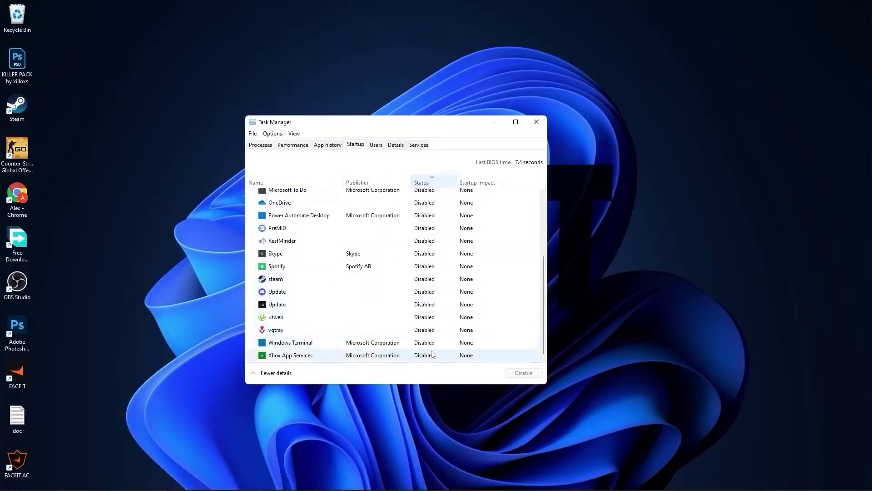
{"action": "scroll", "coordinate": [422, 309], "scroll_direction": "up", "scroll_amount": 2}
{"action": "scroll", "coordinate": [430, 272], "scroll_direction": "up", "scroll_amount": 4}
{"action": "left_click", "coordinate": [481, 207]}
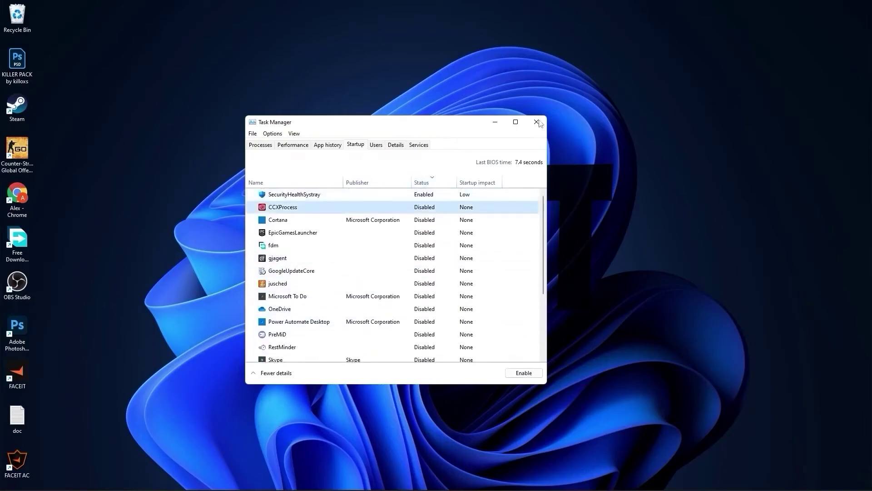
- Confirm Game Mode is On and hardware-accelerated GPU scheduling is On in Settings
{"action": "left_click", "coordinate": [536, 123]}
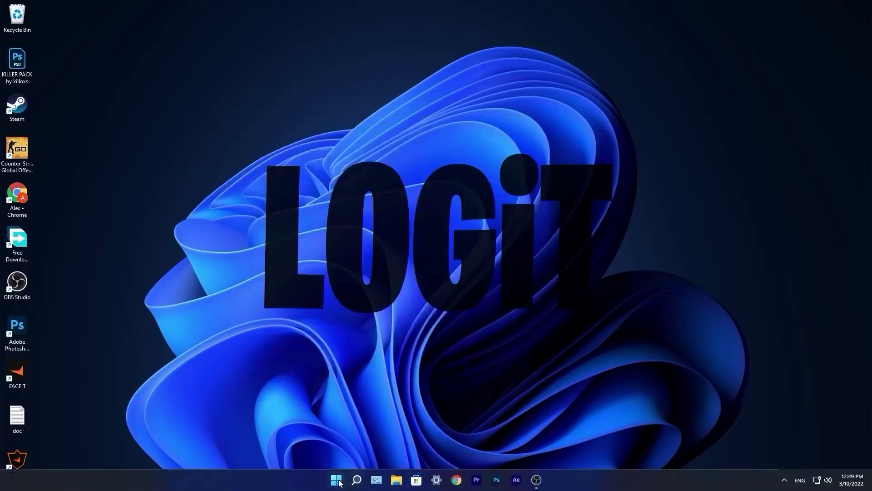
{"action": "left_click", "coordinate": [337, 481]}
{"action": "left_click", "coordinate": [545, 213]}
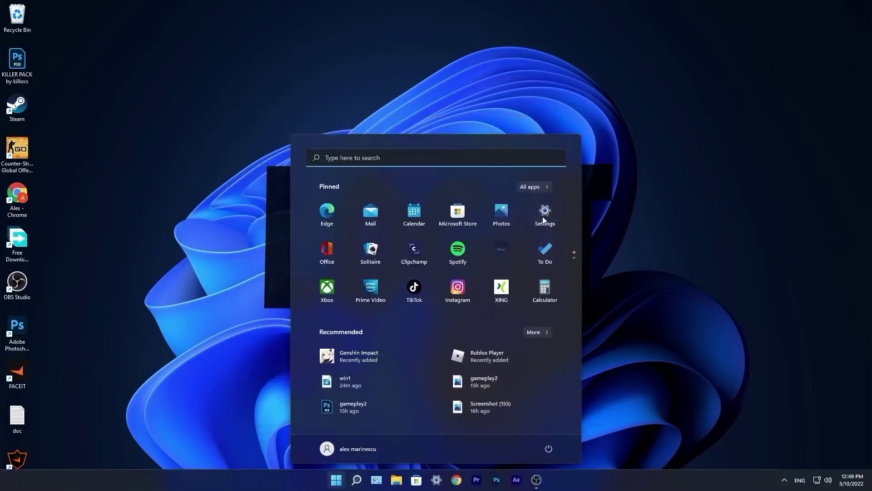
{"action": "left_click", "coordinate": [225, 291]}
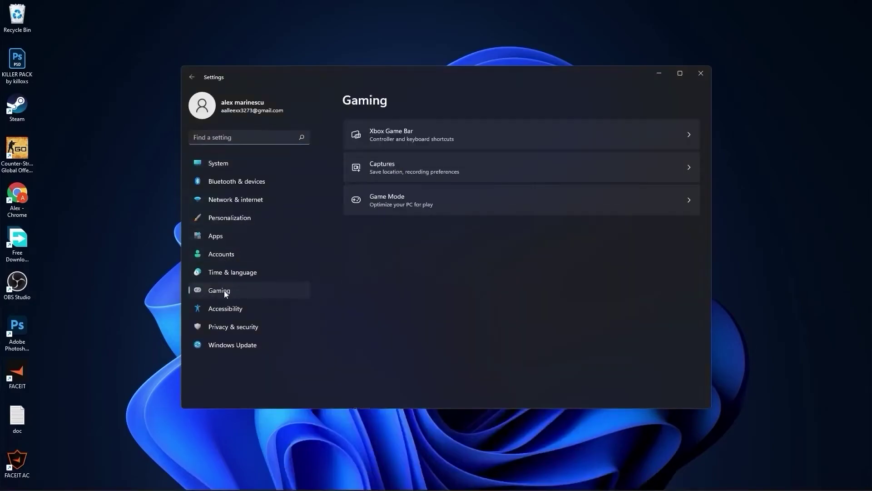
{"action": "left_click", "coordinate": [387, 201]}
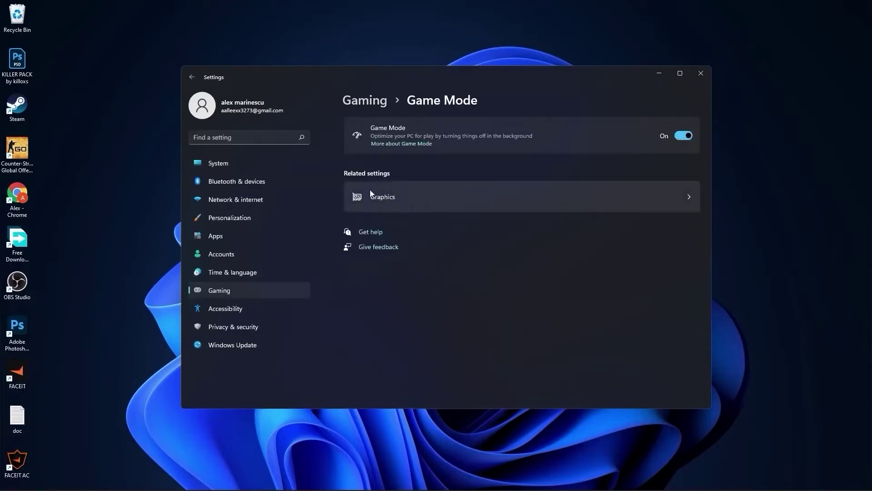
{"action": "left_click", "coordinate": [382, 196]}
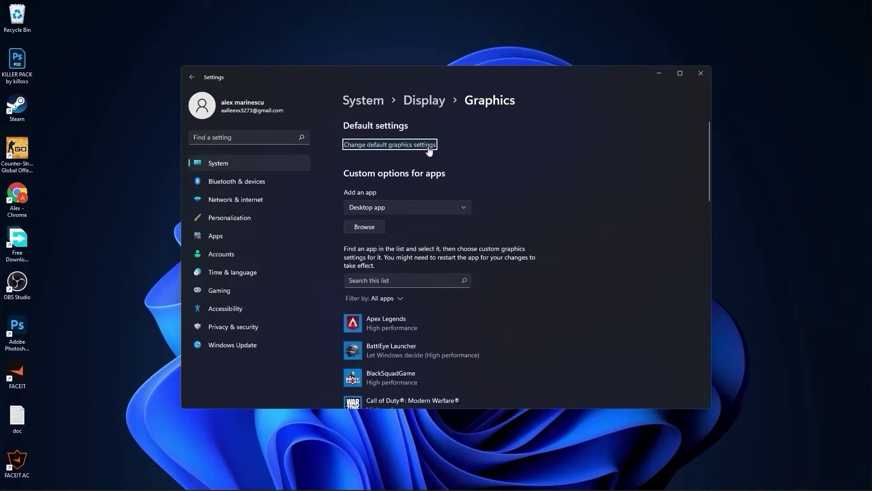
{"action": "left_click", "coordinate": [390, 144]}
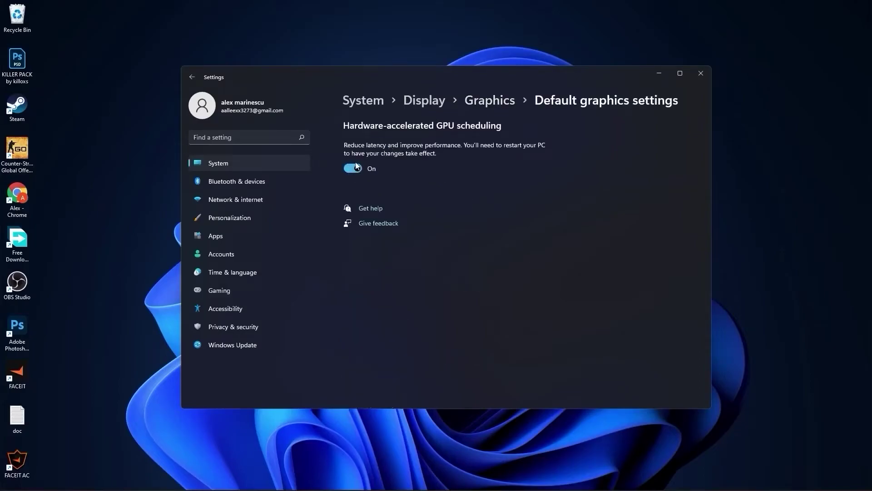
- Apply best-performance visual effects, keeping only smooth screen-font edges and thumbnails instead of icons
{"action": "left_click", "coordinate": [701, 73]}
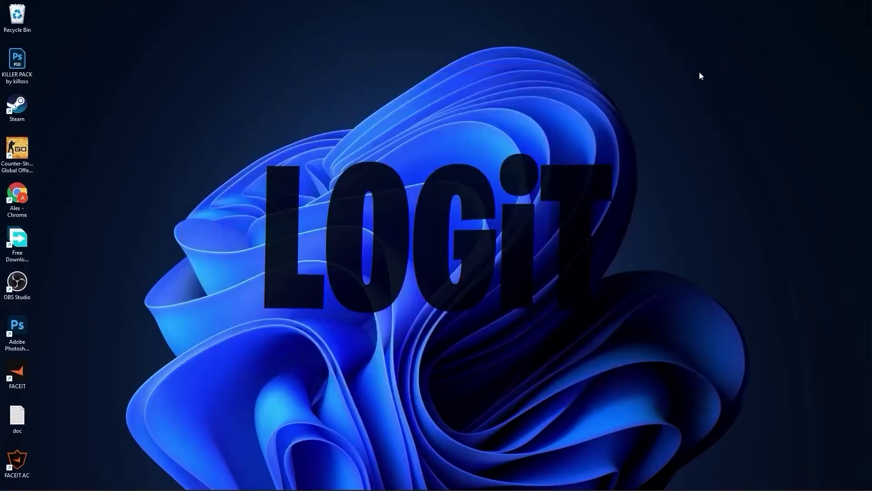
{"action": "left_click", "coordinate": [358, 479]}
{"action": "type", "text": "performance"}
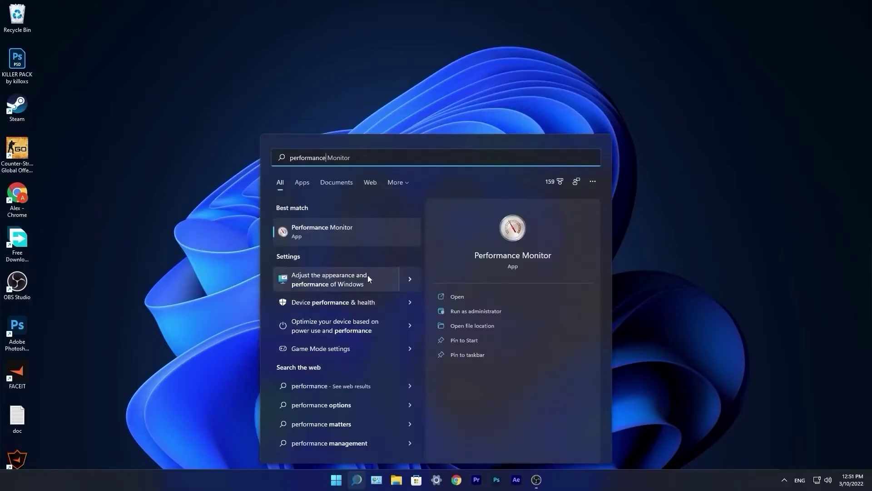
{"action": "left_click", "coordinate": [329, 286]}
{"action": "left_click_drag", "start_coordinate": [172, 42], "coordinate": [513, 144]}
{"action": "left_click", "coordinate": [394, 217]}
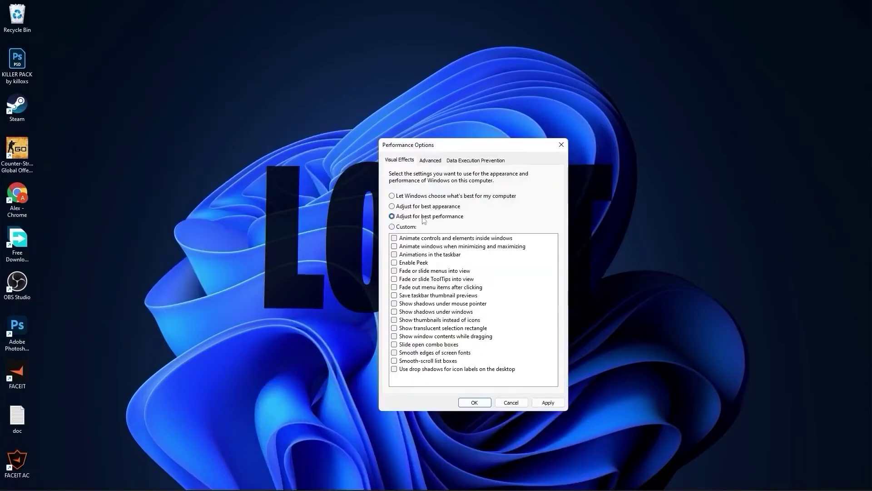
{"action": "left_click", "coordinate": [394, 353]}
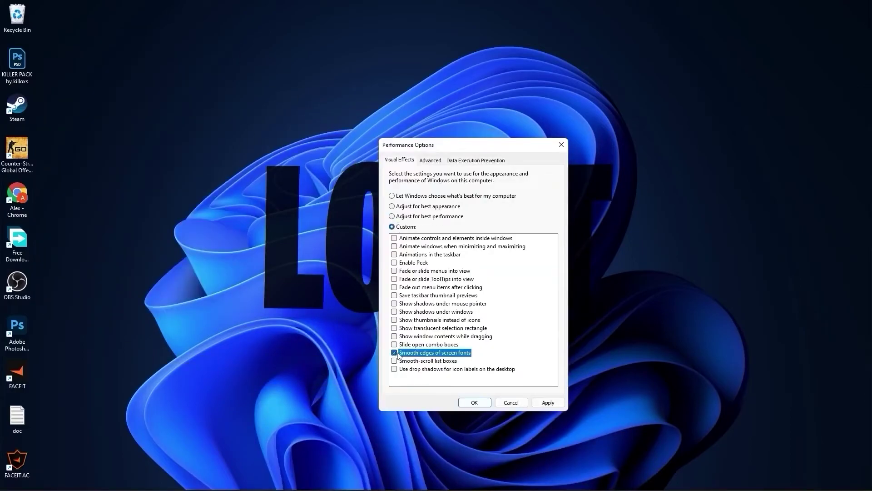
{"action": "left_click", "coordinate": [394, 321]}
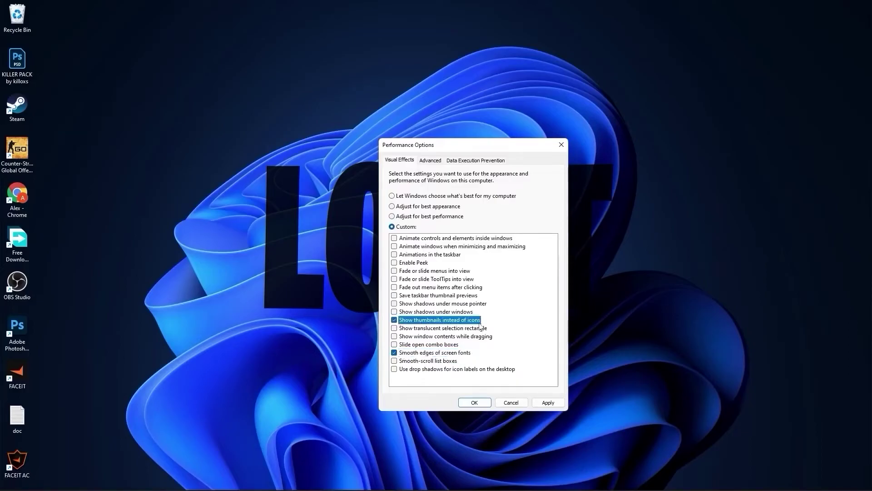
{"action": "left_click", "coordinate": [548, 402]}
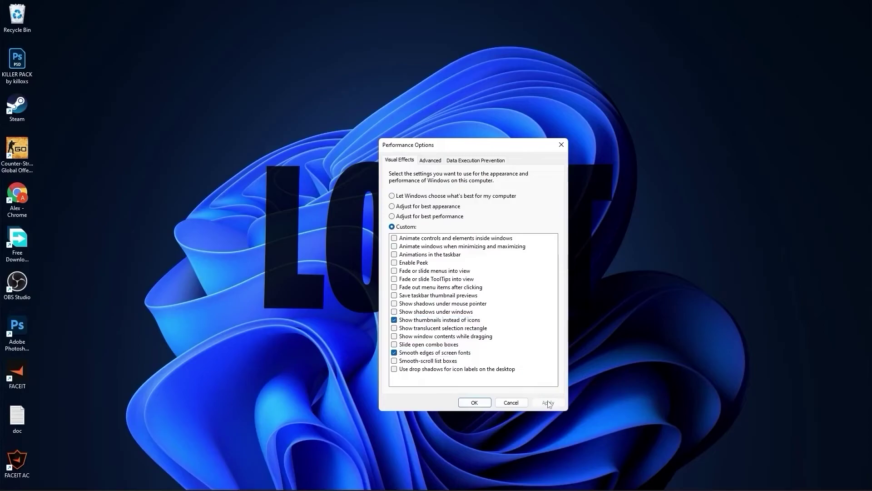
- Optimize drive C:, then analyze and optimize the HDD (D:) in Optimize Drives
{"action": "left_click", "coordinate": [474, 403]}
{"action": "left_click", "coordinate": [357, 480]}
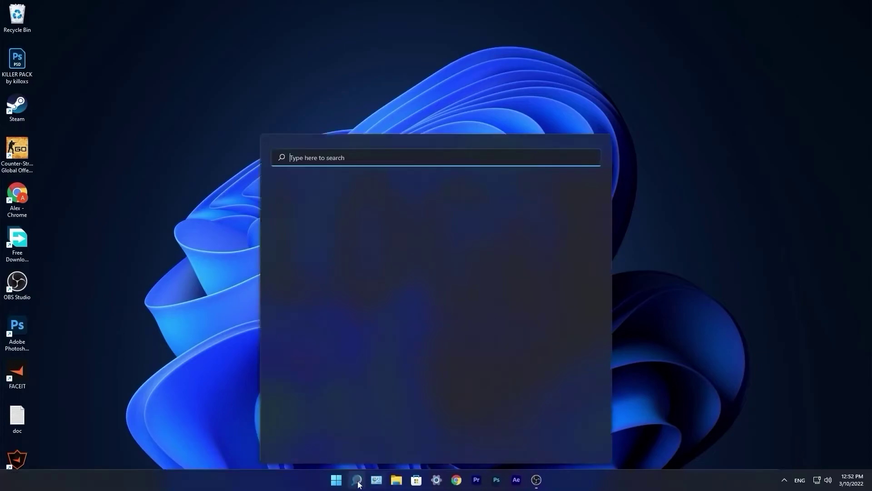
{"action": "type", "text": "optimize"}
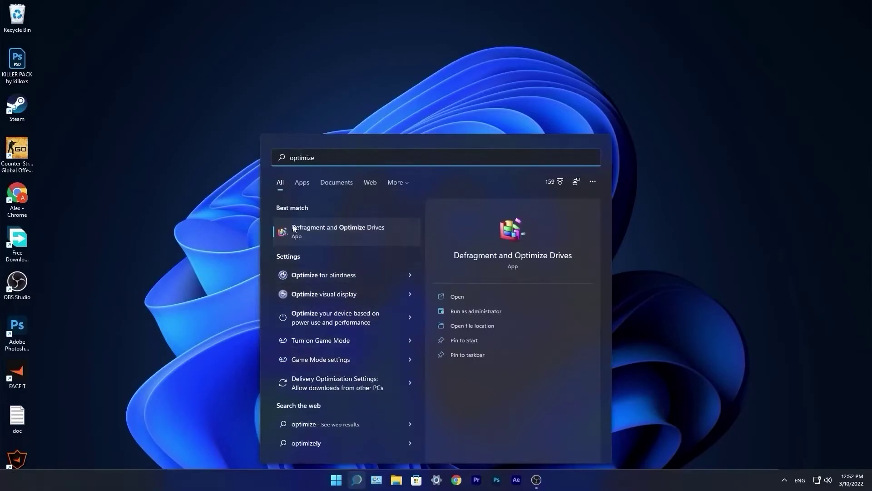
{"action": "left_click", "coordinate": [334, 229]}
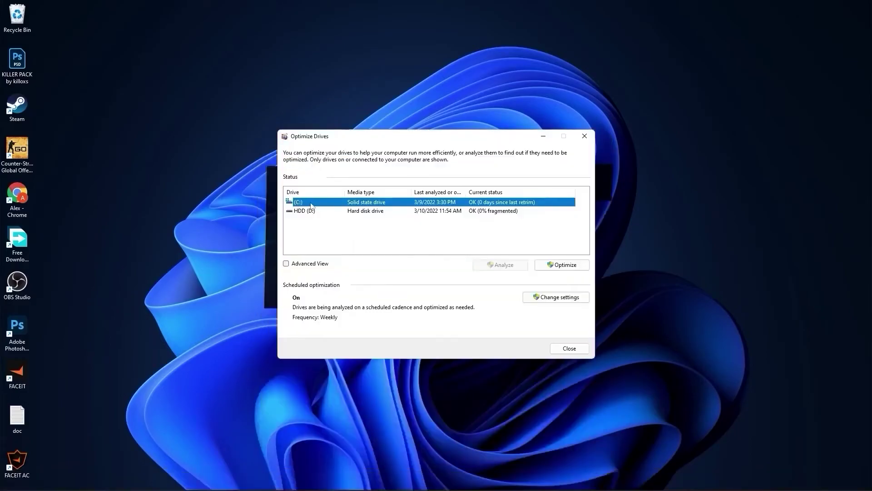
{"action": "left_click", "coordinate": [562, 264]}
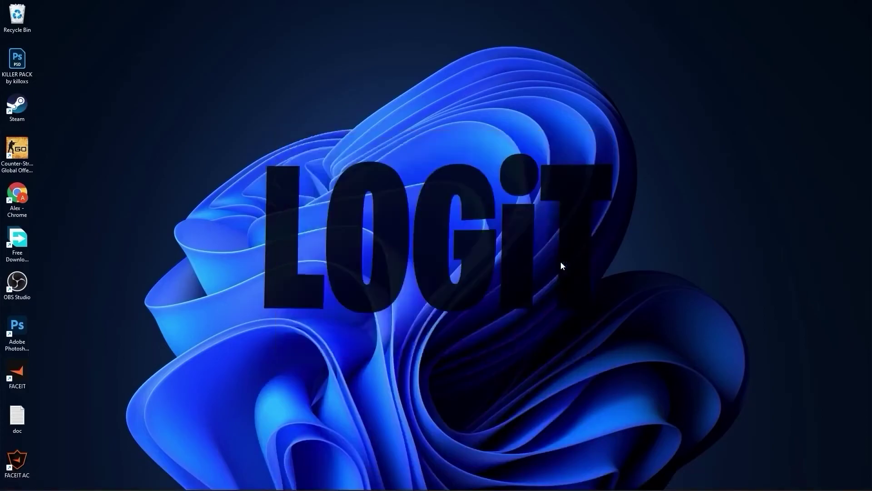
{"action": "left_click", "coordinate": [358, 212]}
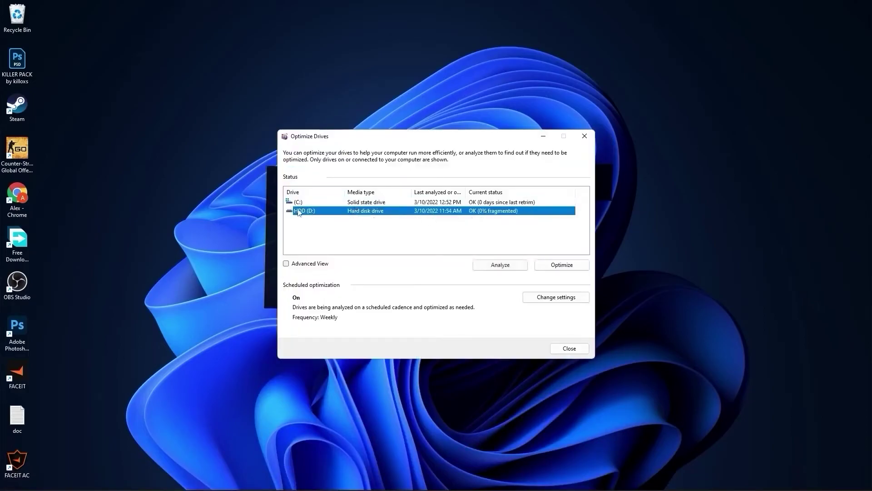
{"action": "left_click", "coordinate": [504, 265]}
{"action": "left_click", "coordinate": [563, 265]}
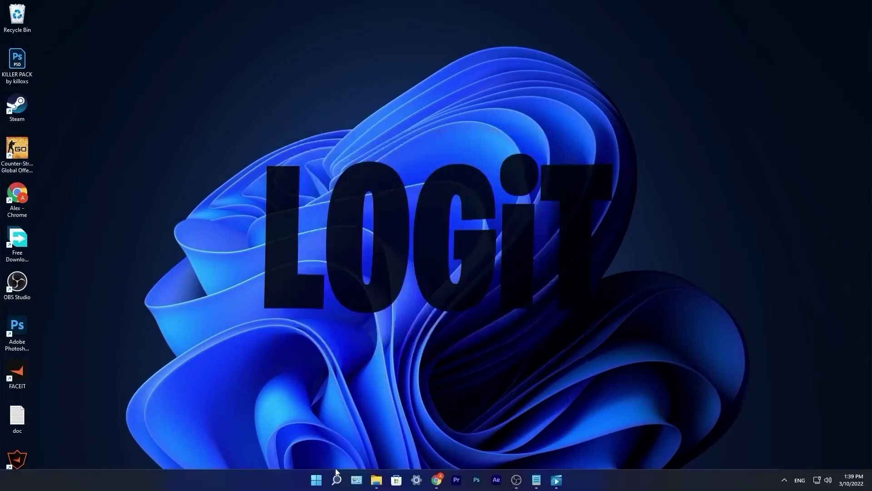
- Delete the Windows Temp folder contents via Run 'temp', skipping in-use and protected items
{"action": "left_click", "coordinate": [337, 480]}
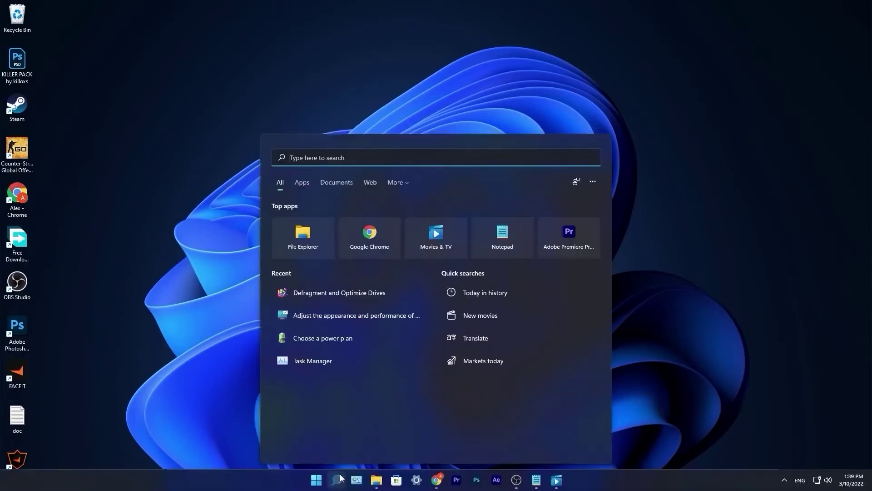
{"action": "type", "text": "run"}
{"action": "key", "text": "Return"}
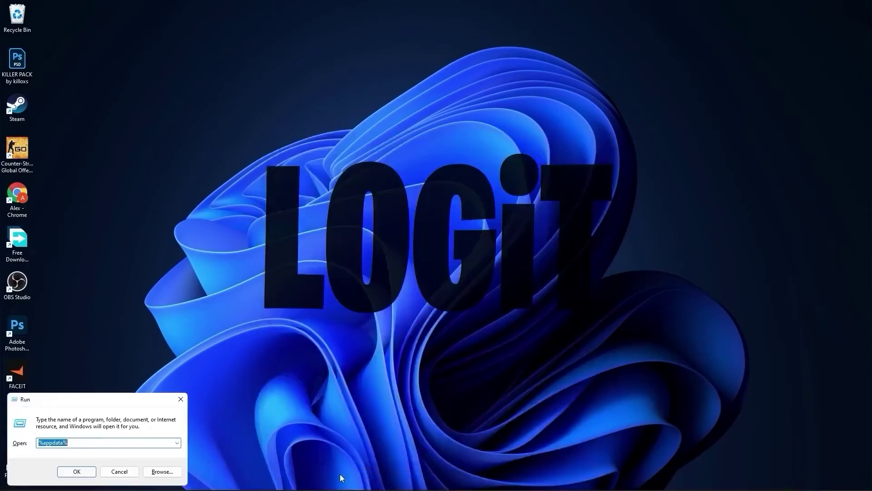
{"action": "type", "text": "t"}
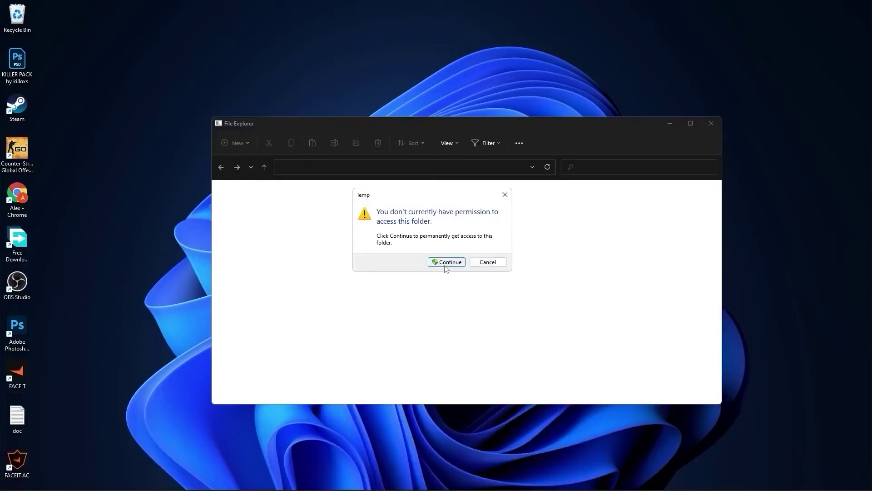
{"action": "left_click", "coordinate": [447, 262]}
{"action": "key", "text": "ctrl+a"}
{"action": "scroll", "coordinate": [409, 291], "scroll_direction": "down", "scroll_amount": 5}
{"action": "right_click", "coordinate": [430, 290]}
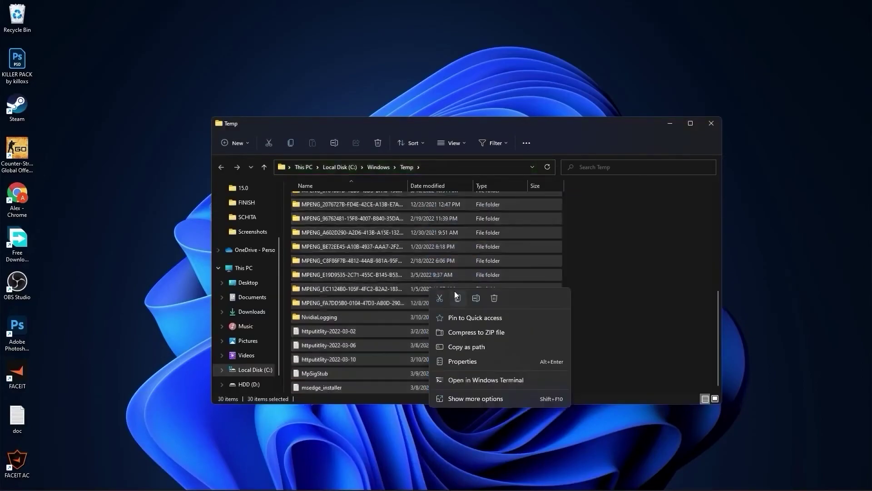
{"action": "left_click", "coordinate": [494, 298]}
{"action": "left_click", "coordinate": [350, 211]}
{"action": "left_click", "coordinate": [454, 225]}
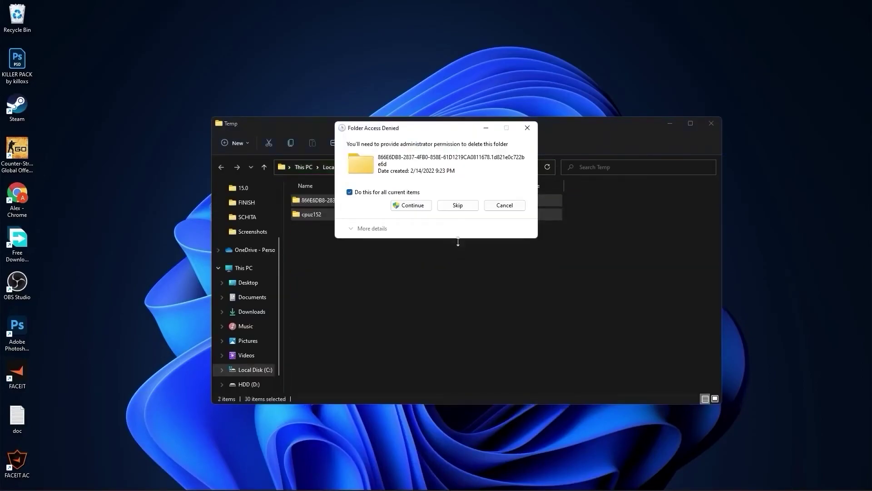
{"action": "left_click", "coordinate": [457, 205]}
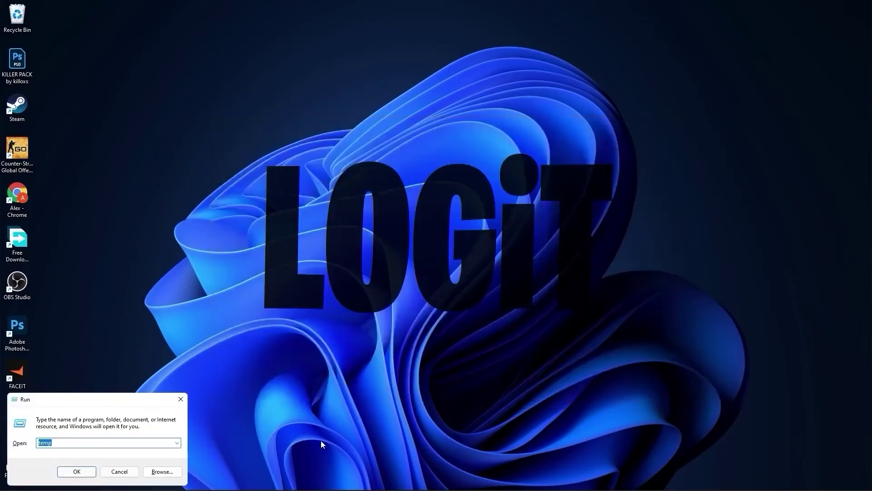
- Clear the user %temp% folder, skipping files still in use
{"action": "type", "text": "%t"}
{"action": "left_click", "coordinate": [77, 471]}
{"action": "key", "text": "ctrl+a"}
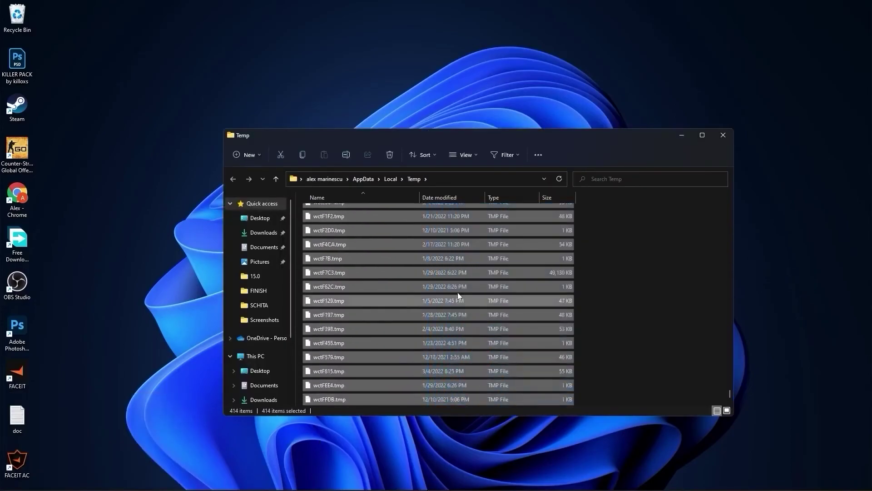
{"action": "key", "text": "Delete"}
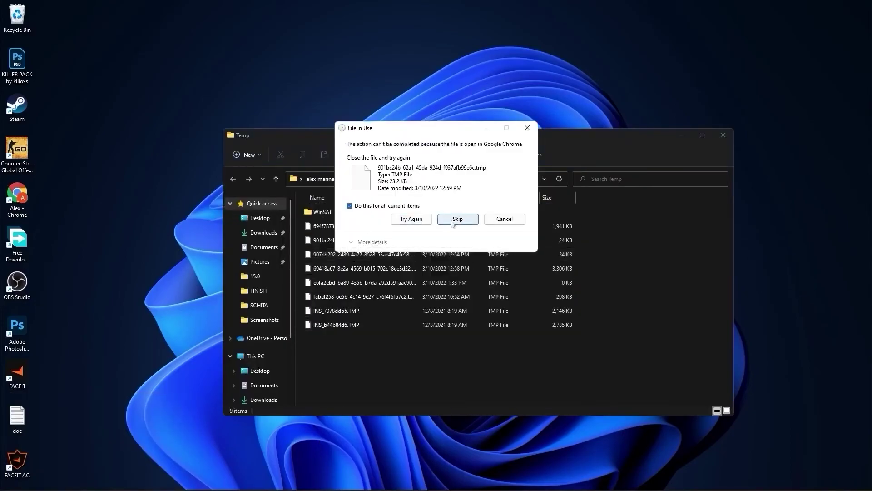
{"action": "left_click", "coordinate": [451, 220]}
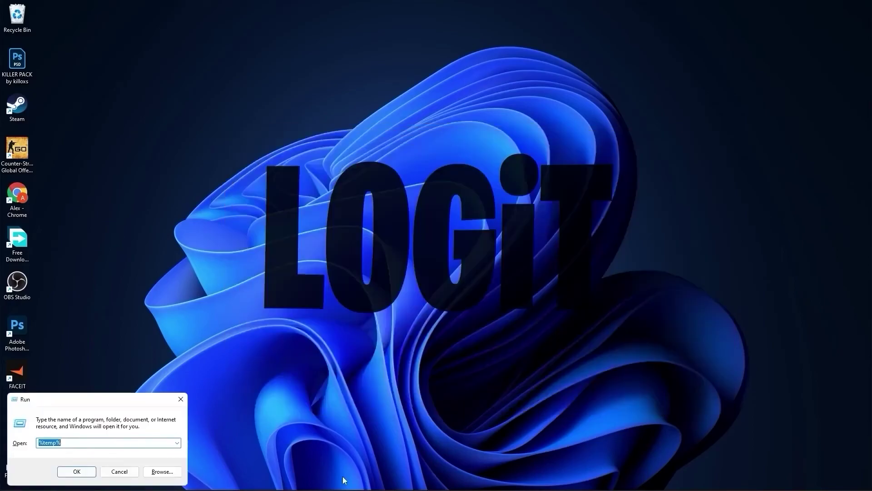
- Delete all files in the Prefetch folder after granting access
{"action": "type", "text": "prefetch"}
{"action": "key", "text": "Return"}
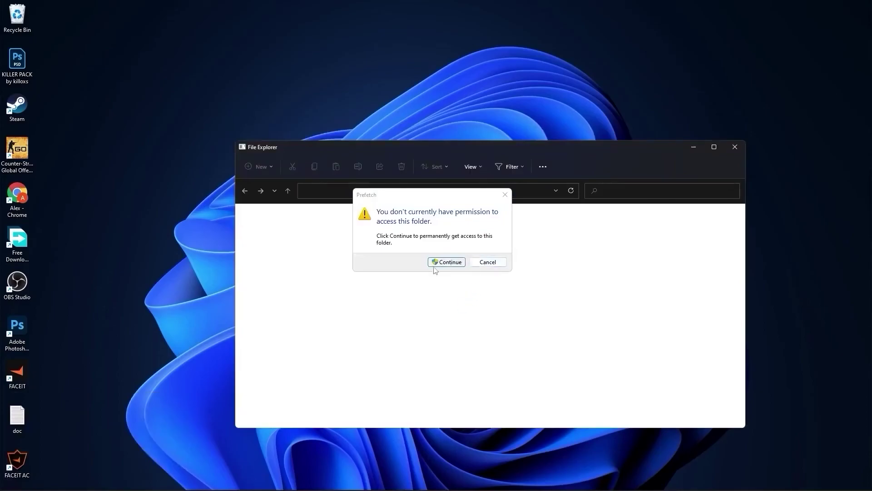
{"action": "left_click", "coordinate": [444, 262]}
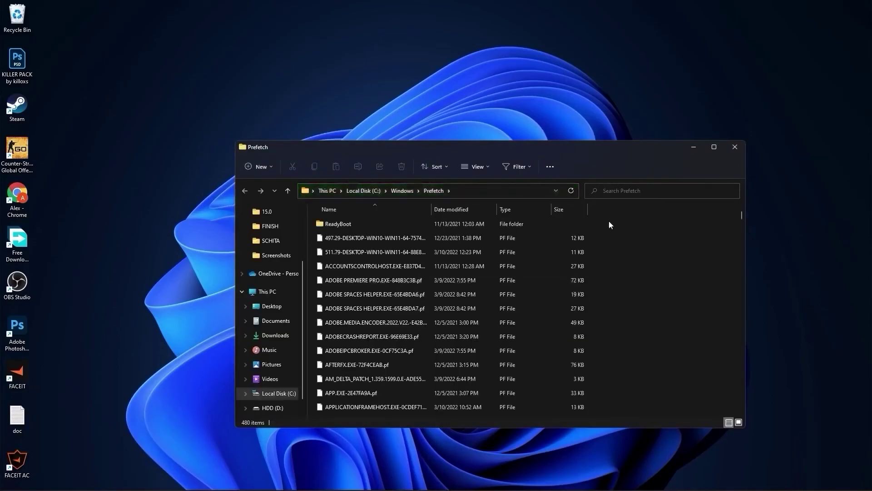
{"action": "left_click_drag", "start_coordinate": [609, 225], "coordinate": [506, 418]}
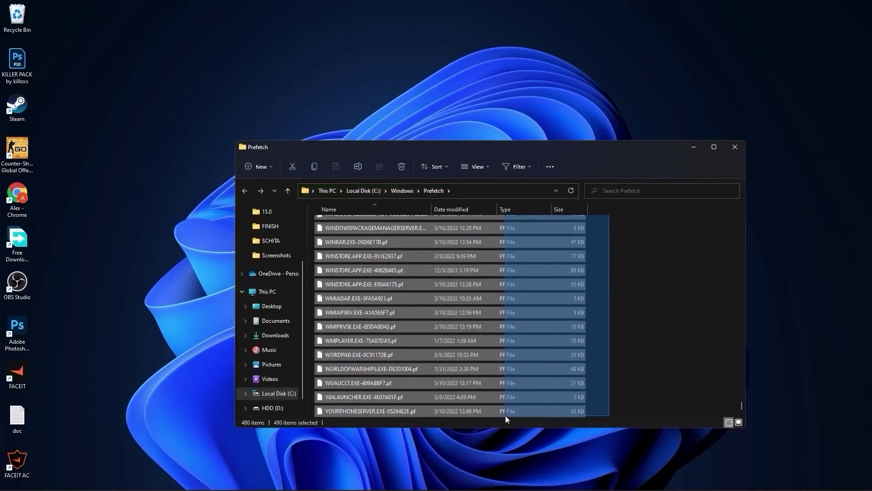
{"action": "right_click", "coordinate": [475, 278]}
{"action": "left_click", "coordinate": [525, 285]}
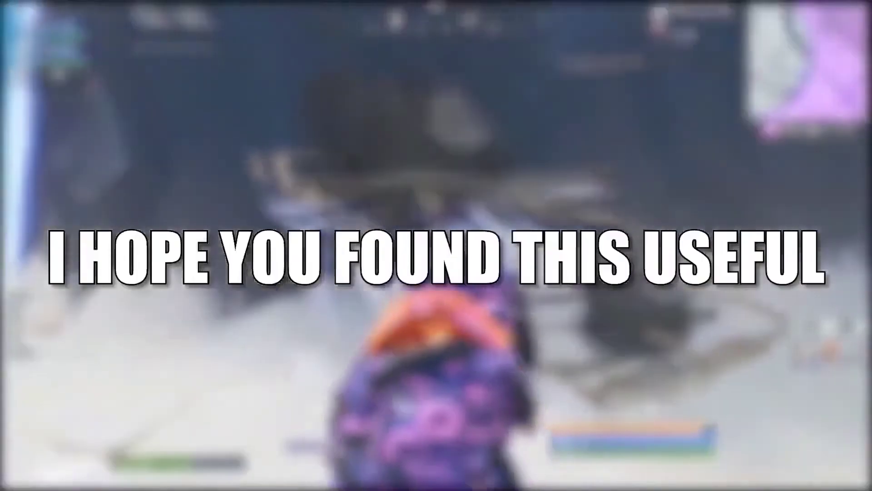